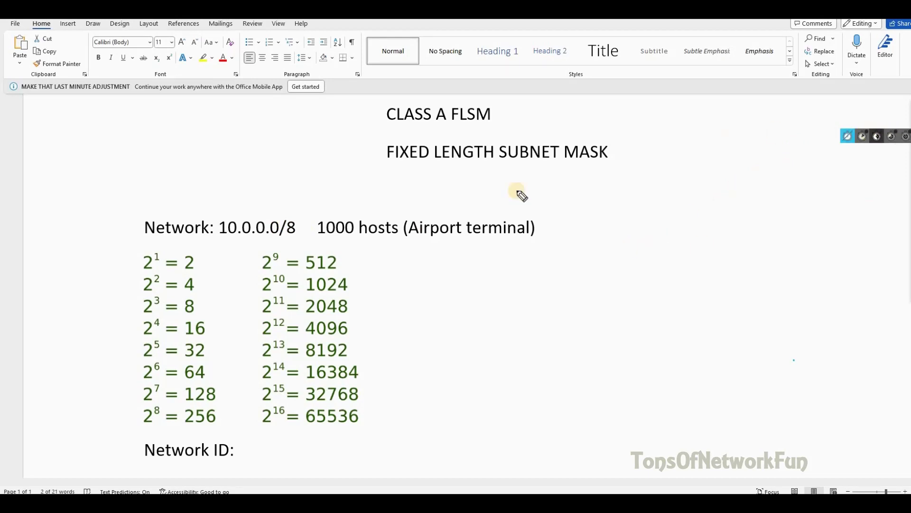
- Annotate the page by circling the /8 prefix and the 10 octet of the network address and underlining CLASS A in the title
mouse_move(299, 219)
mouse_down()
mouse_move(285, 218)
mouse_move(278, 229)
mouse_move(309, 226)
mouse_move(301, 215)
mouse_up()
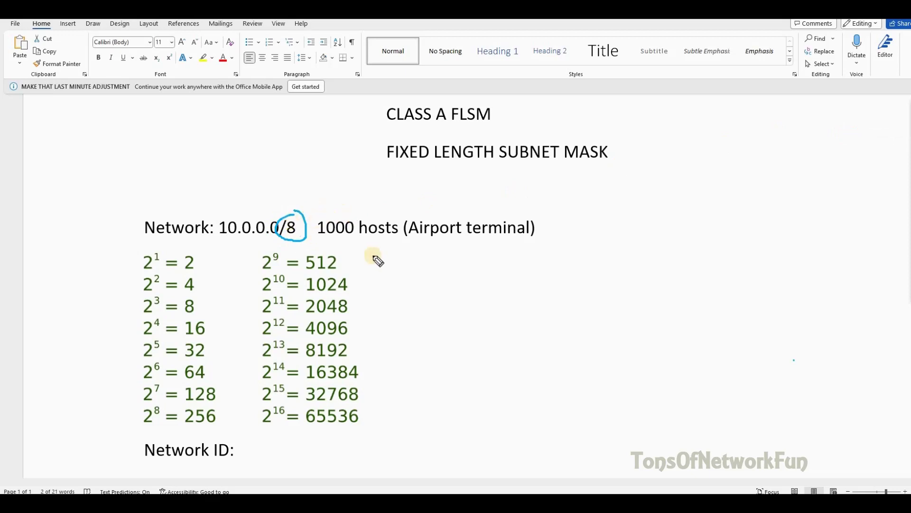
drag(389, 124, 444, 124)
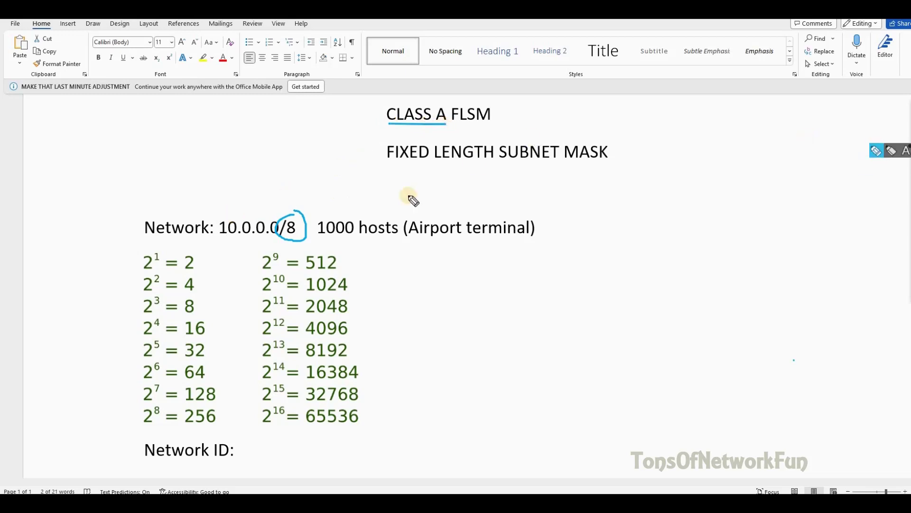
mouse_move(234, 211)
mouse_down()
mouse_move(216, 217)
mouse_move(220, 236)
mouse_move(240, 238)
mouse_move(226, 212)
mouse_up()
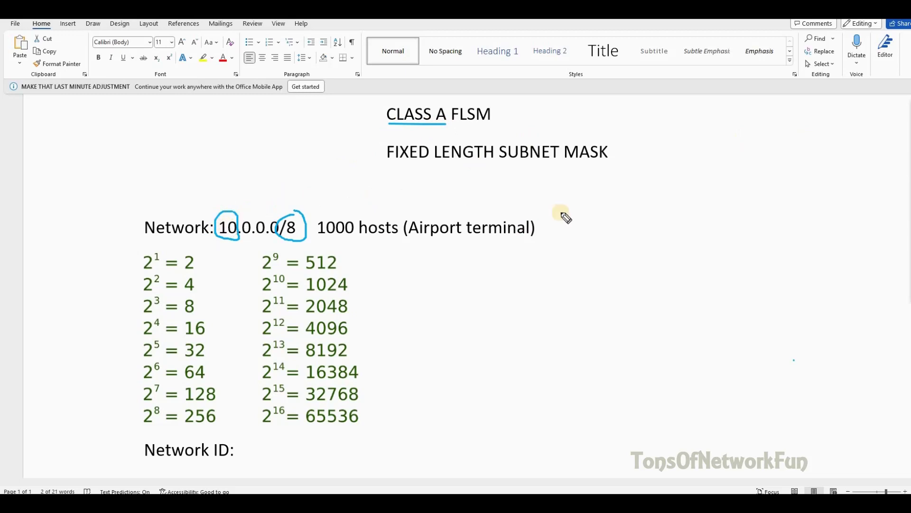
- Handwrite the class ranges 1-127 A, 128-191 B and 192-223 C in the blank area, and circle the A
mouse_move(677, 189)
mouse_down()
mouse_move(733, 189)
mouse_move(730, 199)
mouse_move(743, 203)
mouse_move(748, 191)
mouse_move(807, 196)
mouse_up()
drag(794, 188, 804, 188)
mouse_move(670, 216)
mouse_down()
mouse_move(681, 235)
mouse_move(704, 222)
mouse_move(723, 229)
mouse_move(740, 218)
mouse_move(739, 233)
mouse_move(765, 234)
mouse_up()
mouse_move(781, 227)
mouse_down()
mouse_move(801, 228)
mouse_move(804, 214)
mouse_move(802, 233)
mouse_up()
mouse_move(667, 253)
mouse_down()
mouse_move(666, 268)
mouse_move(682, 259)
mouse_move(681, 271)
mouse_move(710, 269)
mouse_up()
mouse_move(717, 266)
mouse_down()
mouse_move(741, 261)
mouse_move(744, 270)
mouse_move(832, 268)
mouse_up()
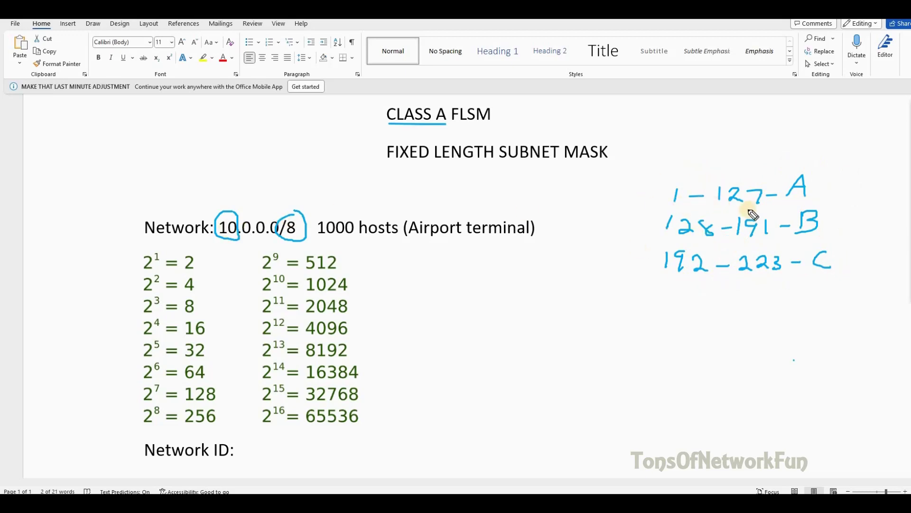
mouse_move(810, 172)
mouse_down()
mouse_move(783, 190)
mouse_move(820, 193)
mouse_move(806, 170)
mouse_move(784, 184)
mouse_up()
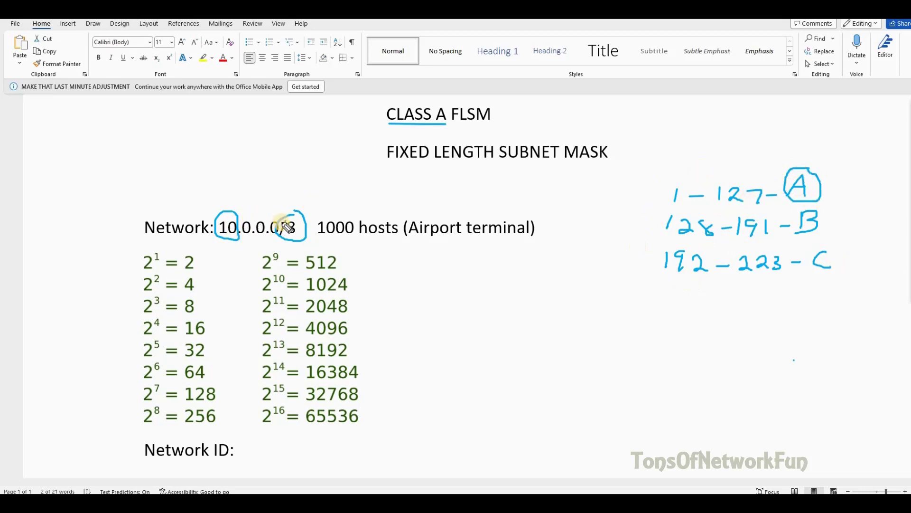
- Handwrite 10.0.0.0 beside the powers table with eight ones under the first octet, a vertical divider after it and a line under the remaining octets
mouse_move(287, 229)
mouse_down()
mouse_move(299, 226)
mouse_move(289, 226)
mouse_up()
drag(301, 219, 289, 230)
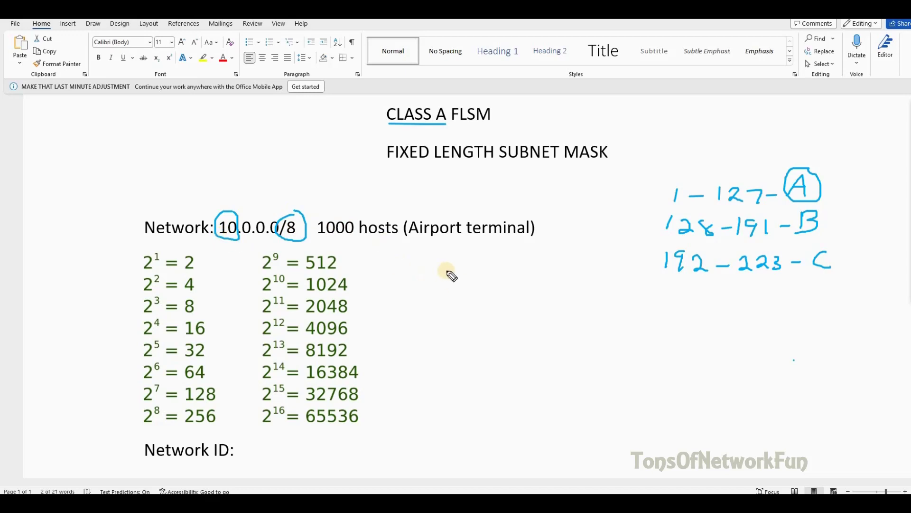
mouse_move(450, 294)
mouse_down()
mouse_move(467, 312)
mouse_move(461, 300)
mouse_move(533, 296)
mouse_move(574, 290)
mouse_up()
click(479, 304)
click(513, 301)
click(548, 297)
mouse_move(436, 322)
mouse_down()
mouse_move(484, 320)
mouse_move(441, 333)
mouse_move(450, 344)
mouse_move(454, 332)
mouse_move(470, 346)
mouse_up()
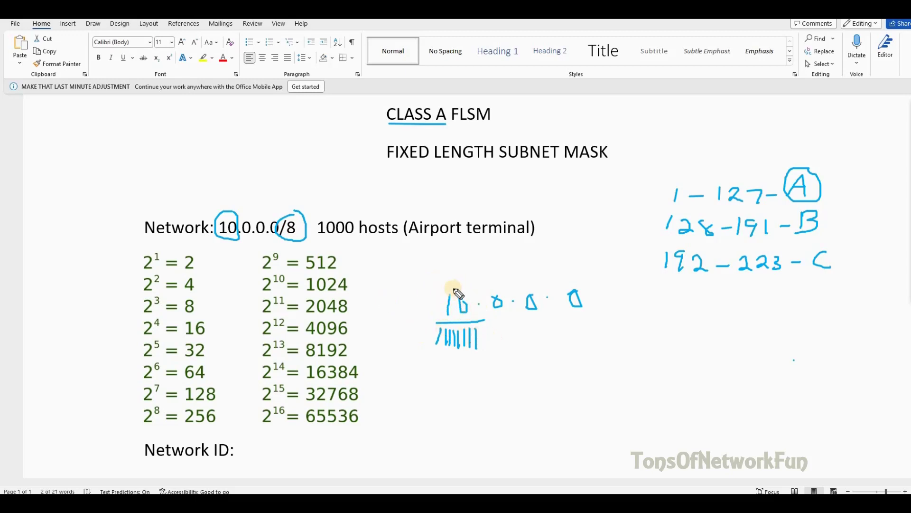
drag(485, 281, 486, 352)
drag(484, 319, 595, 315)
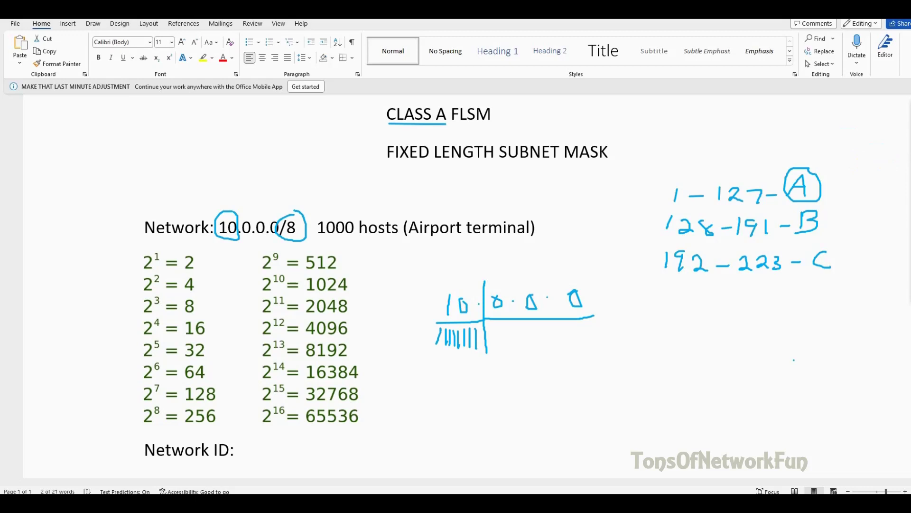
- Underline 1024 in the powers table, handwrite - 2 - 1022 beside it and circle the exponent 10
click(907, 120)
mouse_move(311, 291)
mouse_down()
mouse_move(410, 287)
mouse_move(424, 277)
mouse_move(437, 285)
mouse_up()
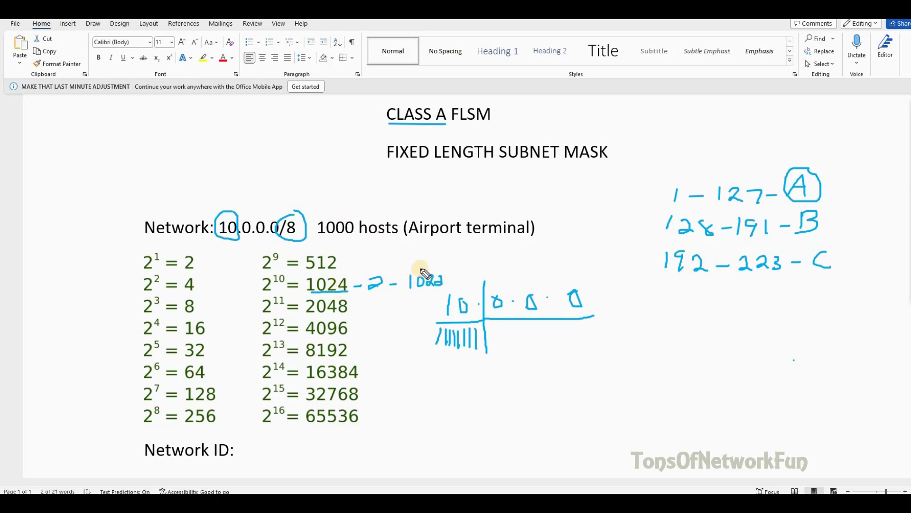
drag(276, 268, 282, 268)
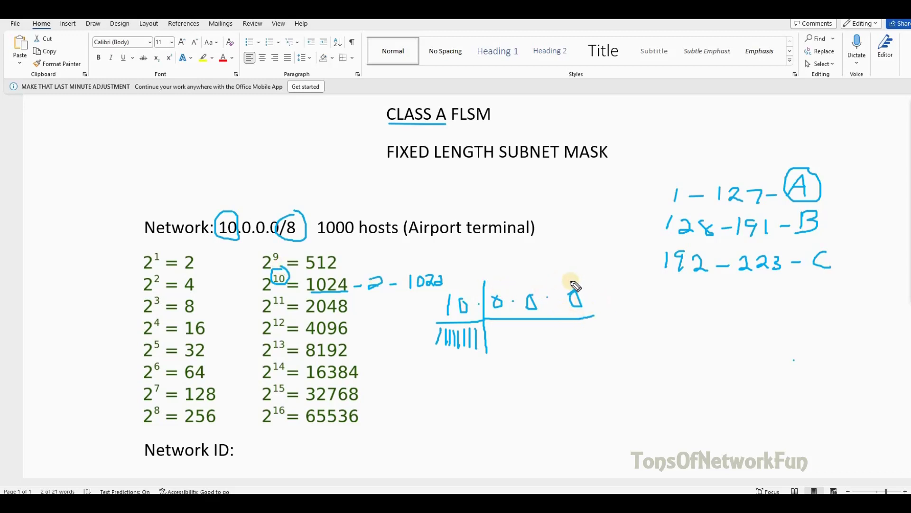
- Handwrite the remaining mask bits under the octets: eight ones for the second, six ones and two zeros for the third, eight zeros for the fourth
drag(569, 328, 576, 335)
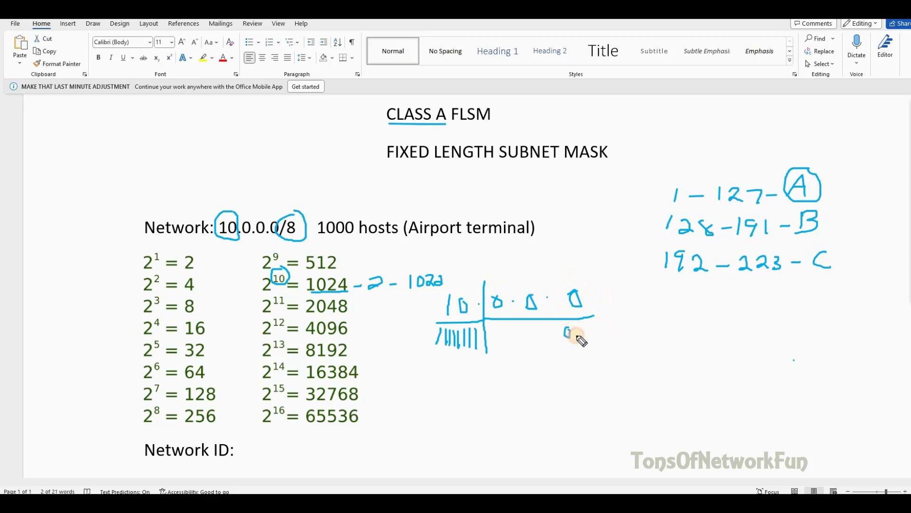
mouse_move(590, 331)
mouse_down()
mouse_move(620, 322)
mouse_move(618, 333)
mouse_move(643, 329)
mouse_up()
drag(590, 315, 644, 311)
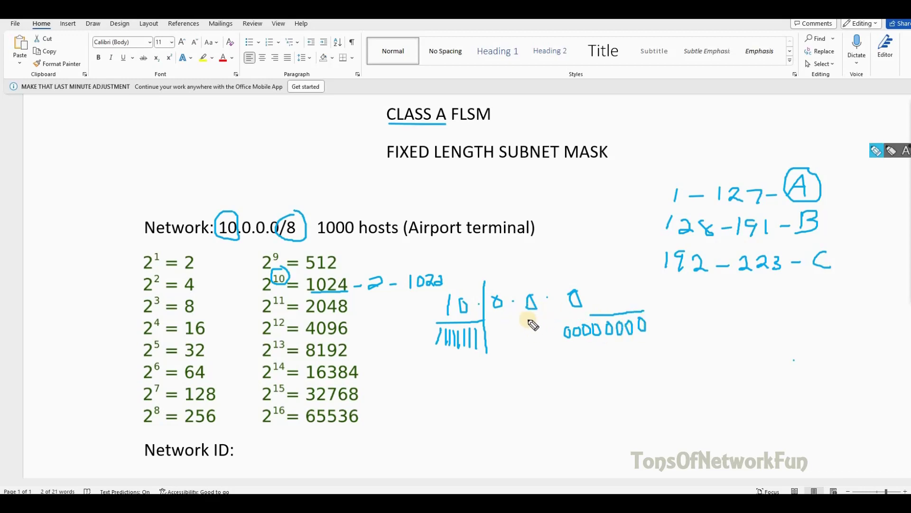
drag(522, 319, 542, 318)
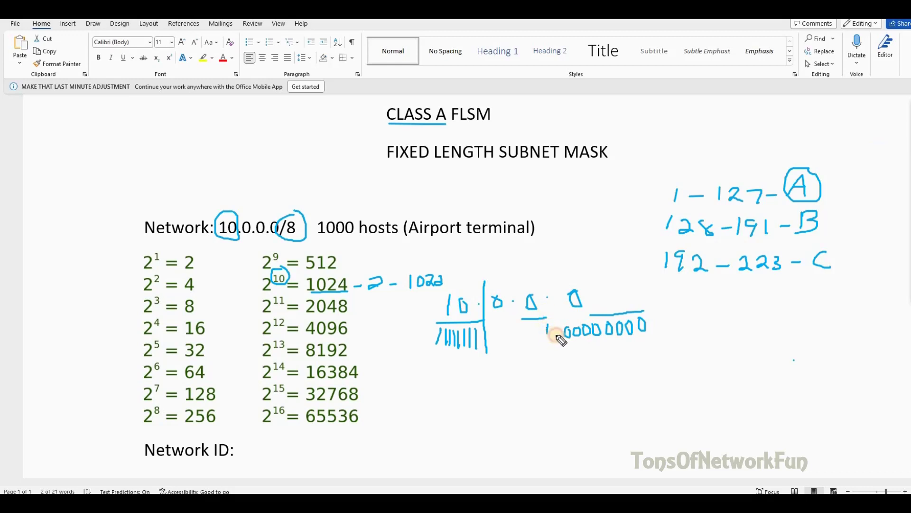
mouse_move(543, 337)
mouse_down()
mouse_move(545, 328)
mouse_move(556, 332)
mouse_up()
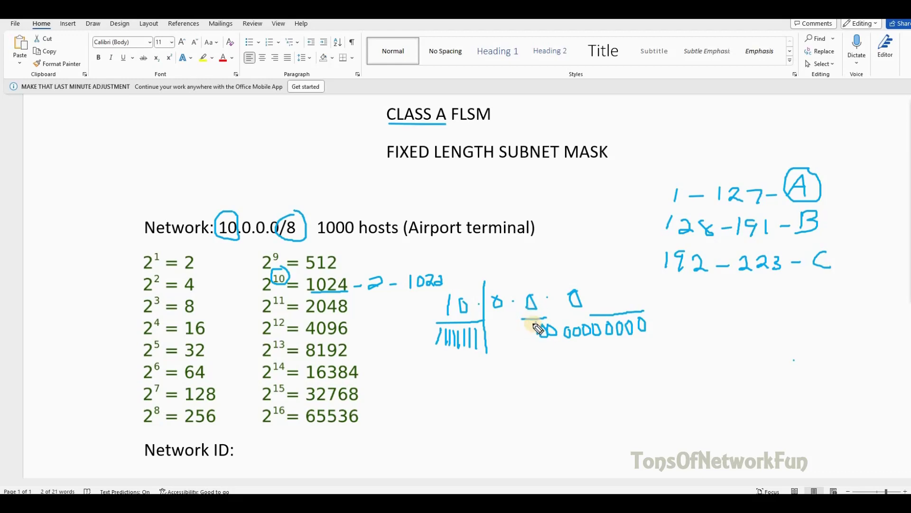
mouse_move(527, 329)
mouse_down()
mouse_move(497, 313)
mouse_move(487, 317)
mouse_move(512, 314)
mouse_up()
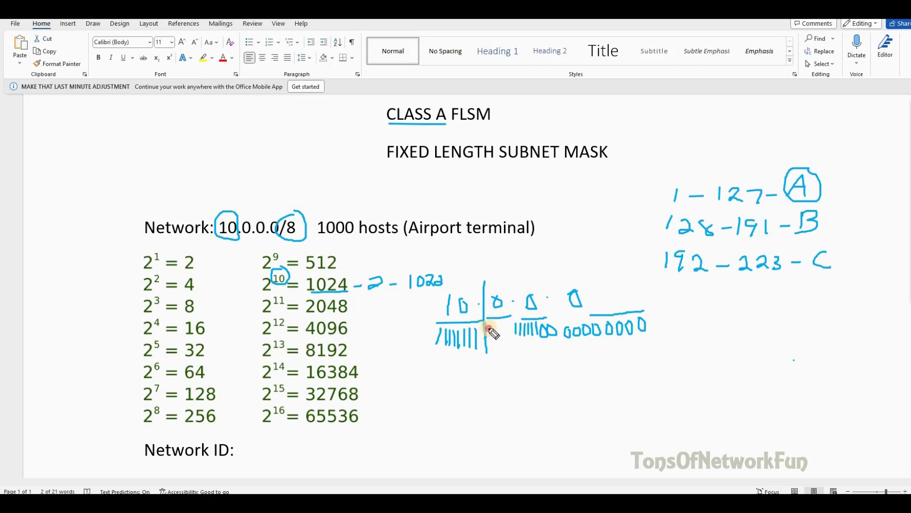
mouse_move(488, 323)
mouse_down()
mouse_move(488, 335)
mouse_move(504, 332)
mouse_up()
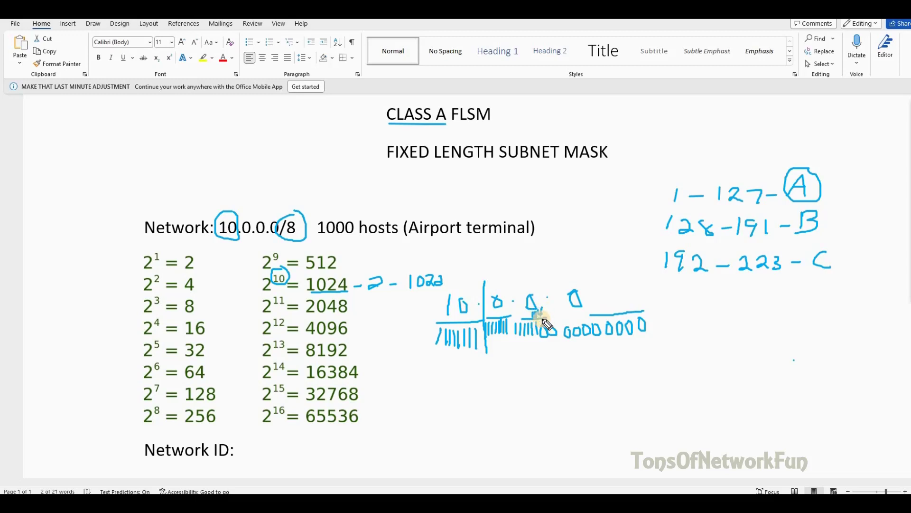
- Mark the last network bit of the third octet, handwrite a circled 4 with -1 = 3, and note /22 below the bits
drag(533, 309, 537, 317)
mouse_move(543, 369)
mouse_down()
mouse_move(551, 392)
mouse_move(558, 358)
mouse_move(535, 373)
mouse_move(546, 385)
mouse_move(556, 364)
mouse_move(552, 373)
mouse_move(581, 374)
mouse_move(602, 377)
mouse_up()
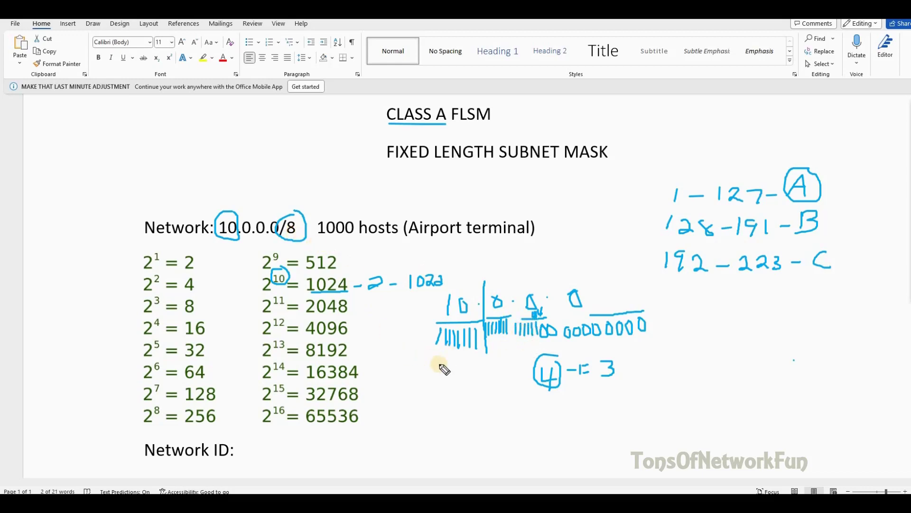
mouse_move(505, 357)
mouse_down()
mouse_move(512, 345)
mouse_move(534, 352)
mouse_up()
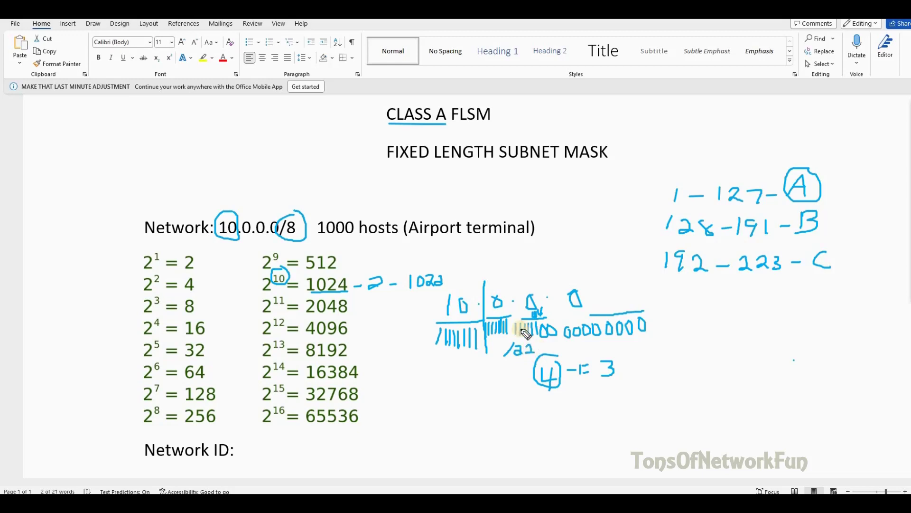
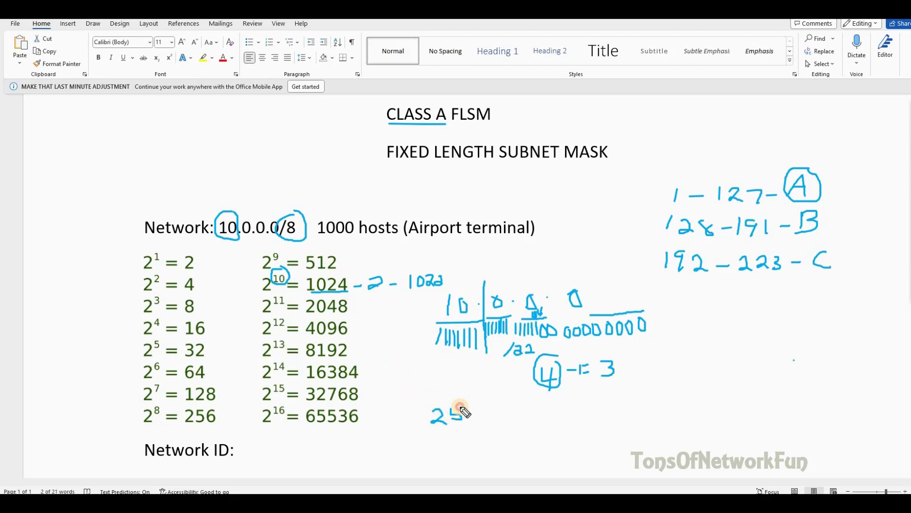
- Underline the first two octets' bits and handwrite the subnet mask 255.255.252.0 below the calculation
drag(435, 349, 481, 349)
click(482, 415)
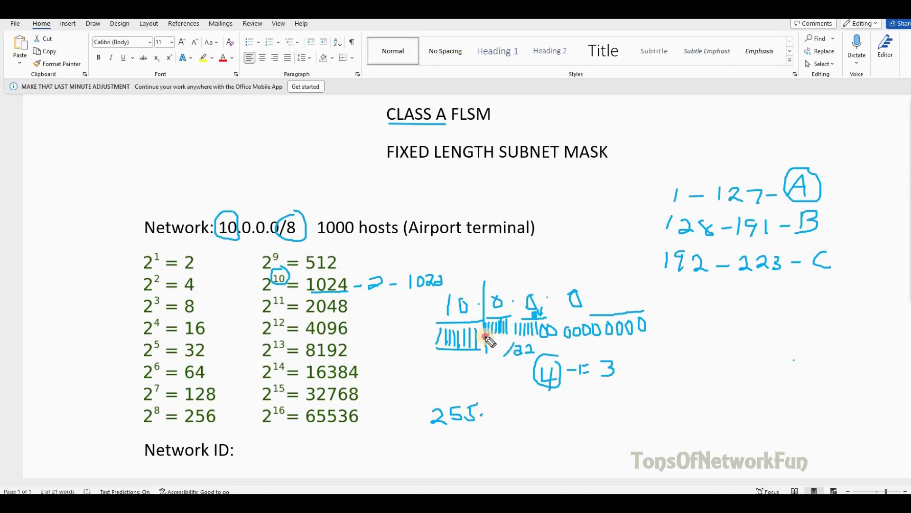
mouse_move(495, 402)
mouse_down()
mouse_move(501, 424)
mouse_move(514, 400)
mouse_move(524, 421)
mouse_move(535, 401)
mouse_up()
click(545, 411)
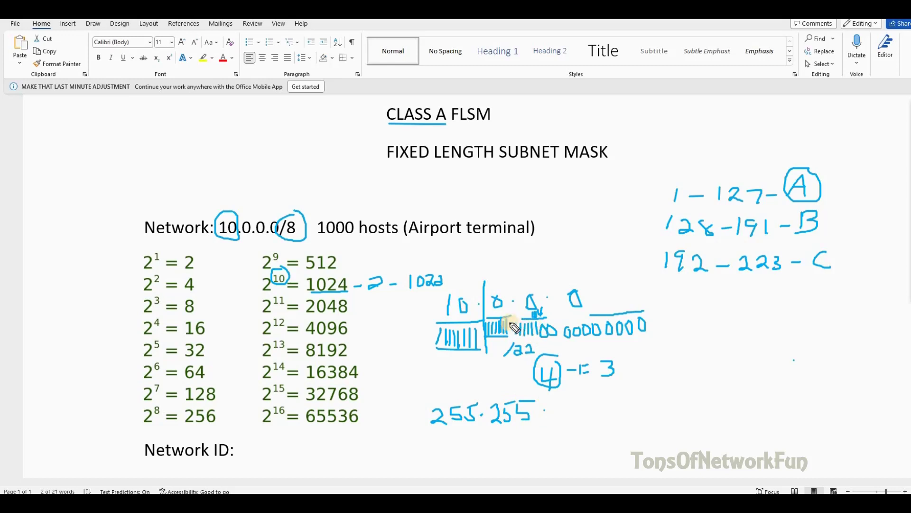
drag(560, 406, 604, 414)
click(610, 411)
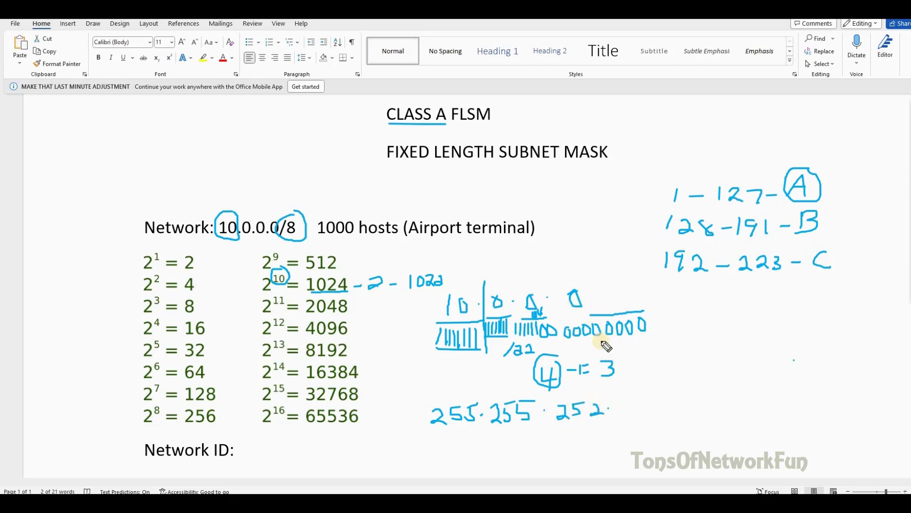
drag(631, 400, 631, 401)
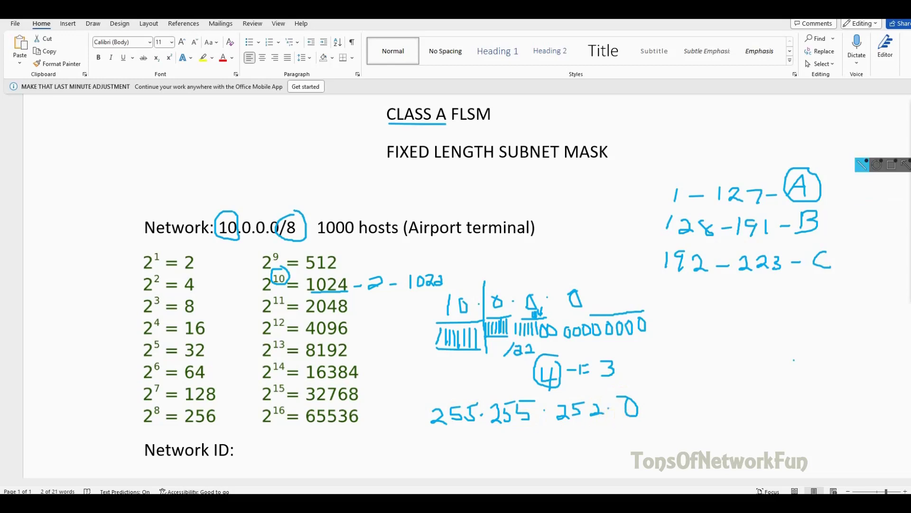
- Leave the drawing mode and fill in the Network ID as 10.0.0.0 /22 and the Broadcast ID as 10.0.3.255
key(Escape)
scroll(226, 396, down, 2)
click(249, 383)
text(10.0.0.0 /22)
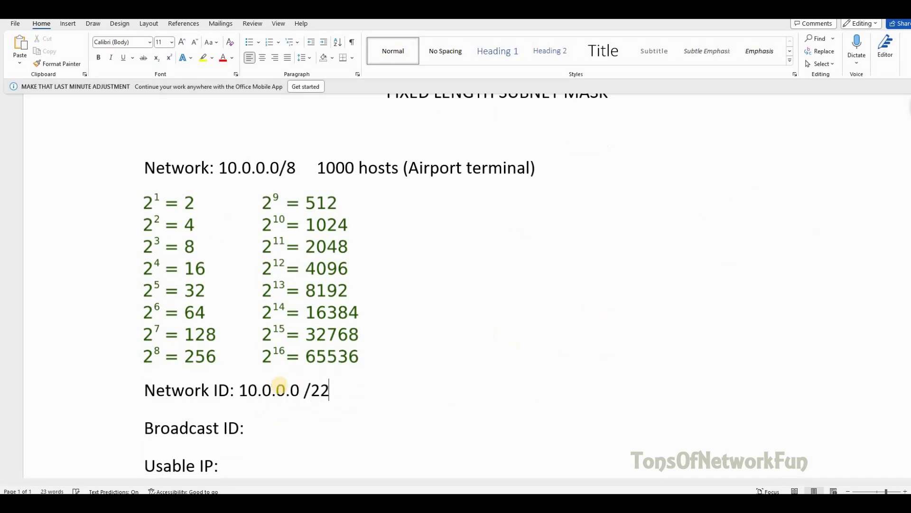
click(253, 422)
text(10.0.3.255)
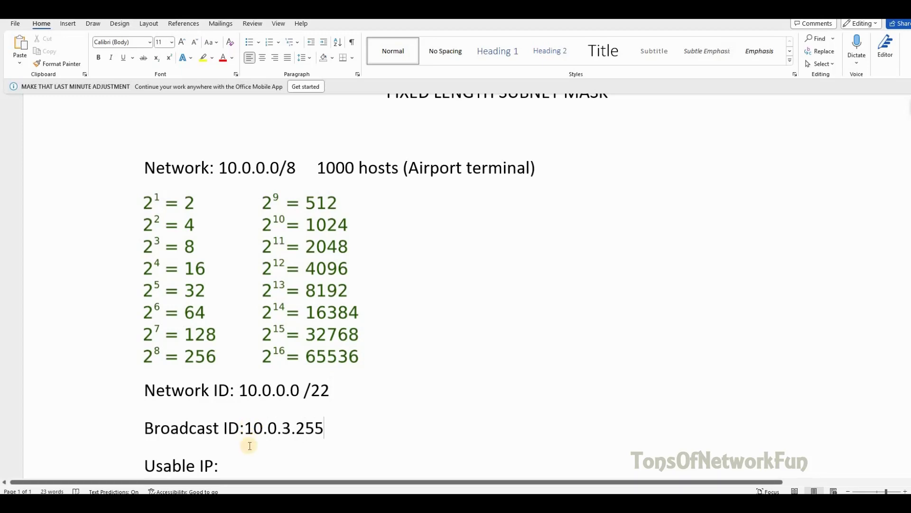
drag(289, 426, 283, 427)
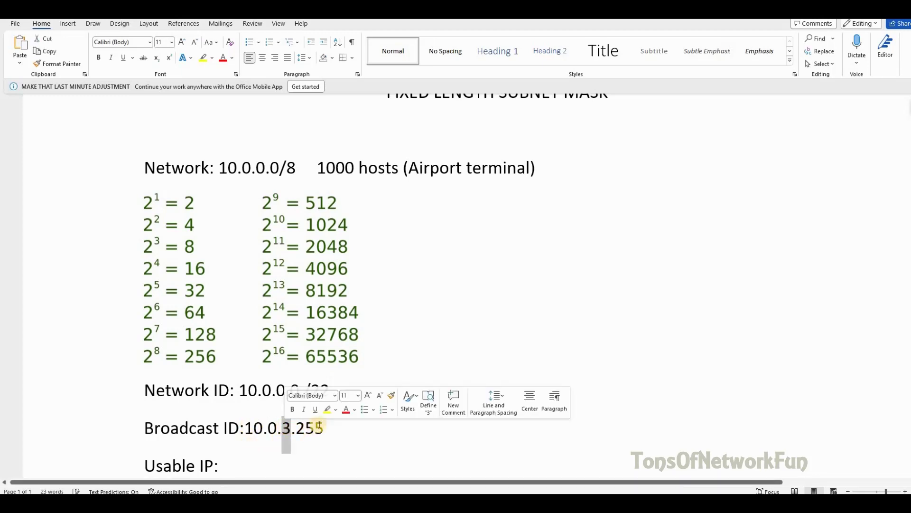
click(282, 428)
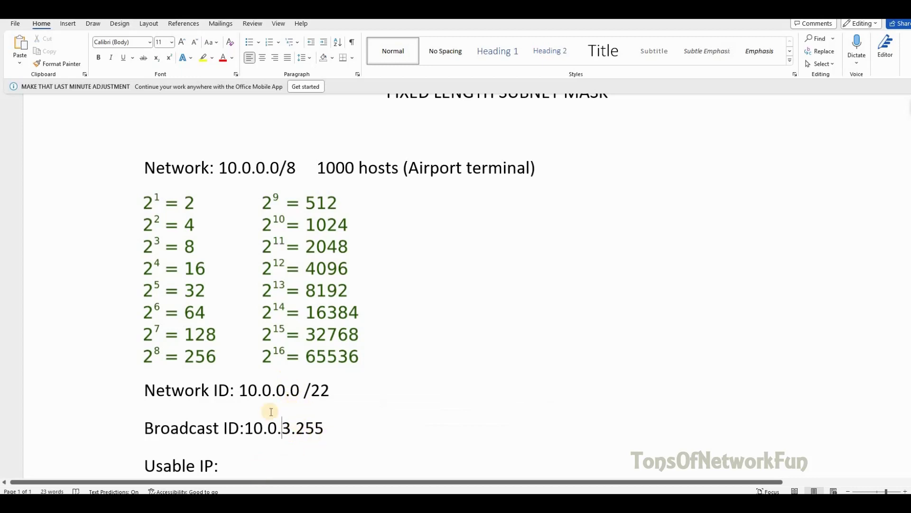
- Fill in the Usable IP range as 10.0.0.1 – 10.0.3.254 and the Subnet Mask as 255.255.252.0
scroll(263, 407, down, 2)
text(10.0.0.1 – 10.0.3.254)
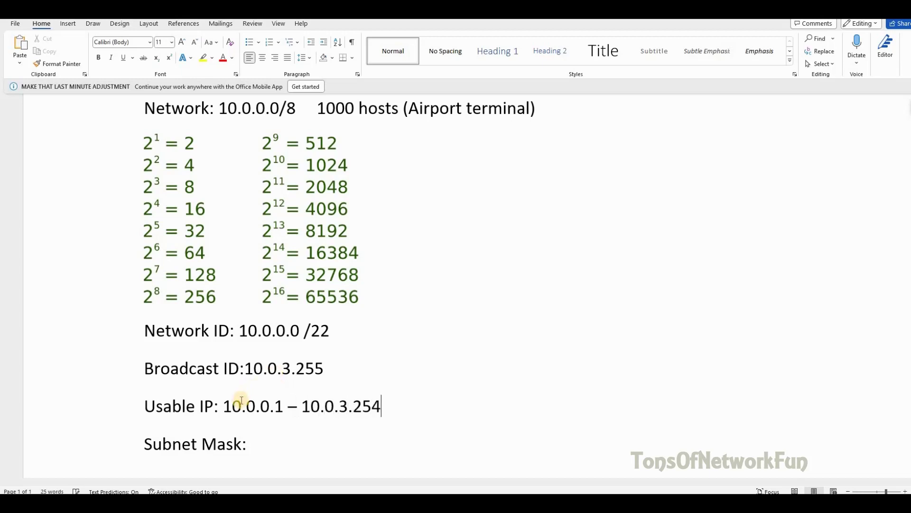
drag(323, 368, 243, 372)
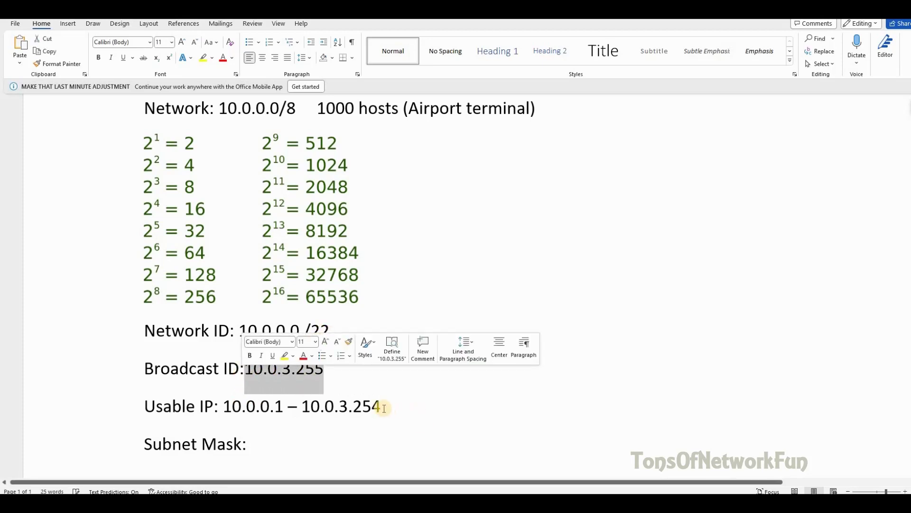
click(278, 453)
text(255.255.252.0)
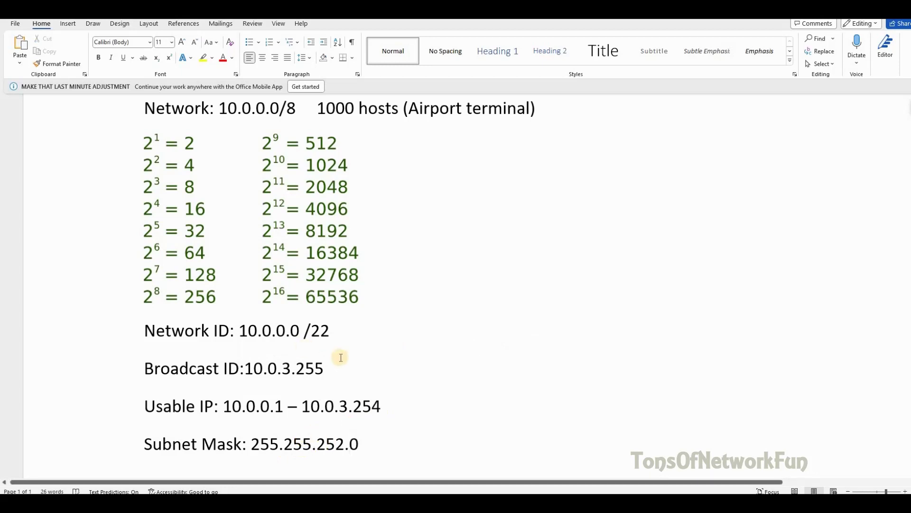
- Bring back the pen annotations, handwrite 2^n and 2^14 = 16384 in the blank area, and underline the 2^14 row of the powers table
scroll(341, 358, up, 2)
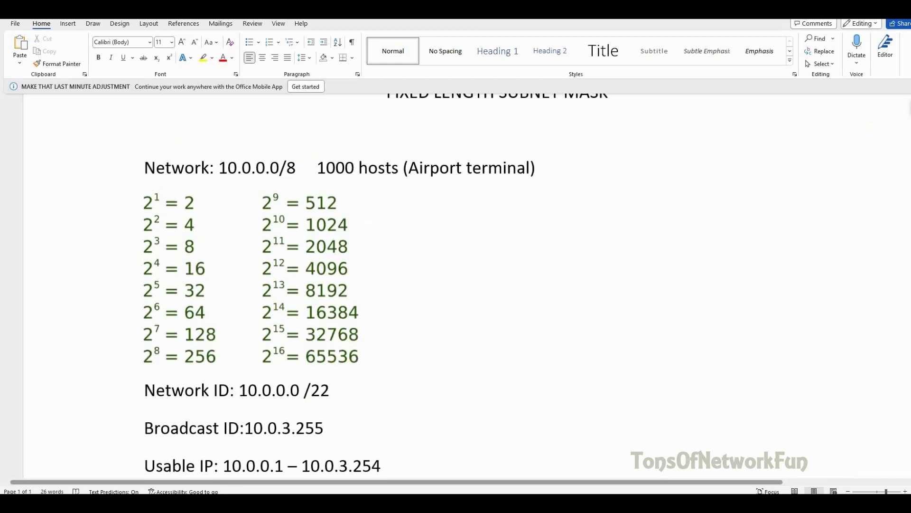
key(ctrl+shift+h)
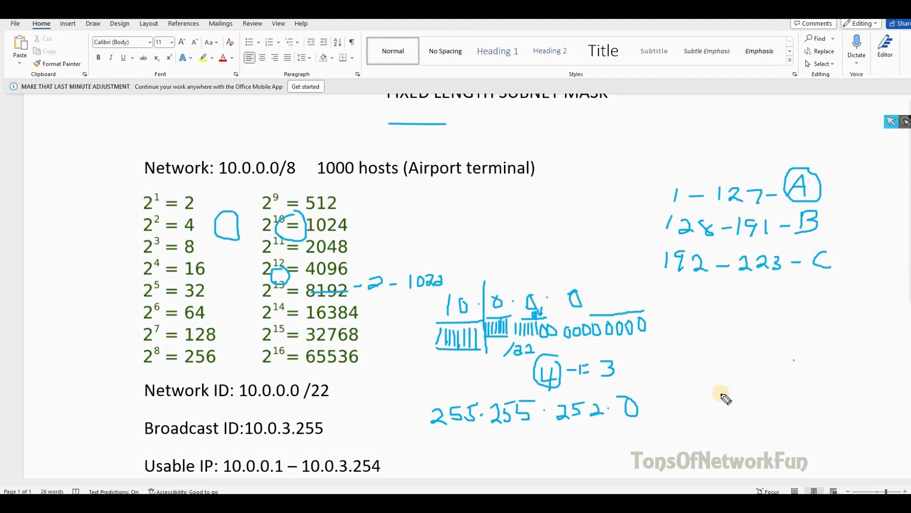
mouse_move(737, 383)
mouse_down()
mouse_move(729, 403)
mouse_move(745, 403)
mouse_up()
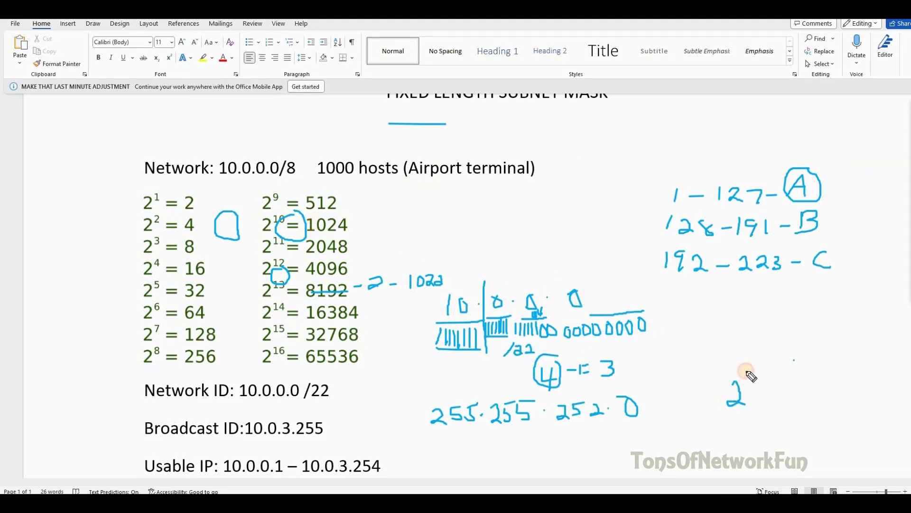
drag(749, 366, 753, 373)
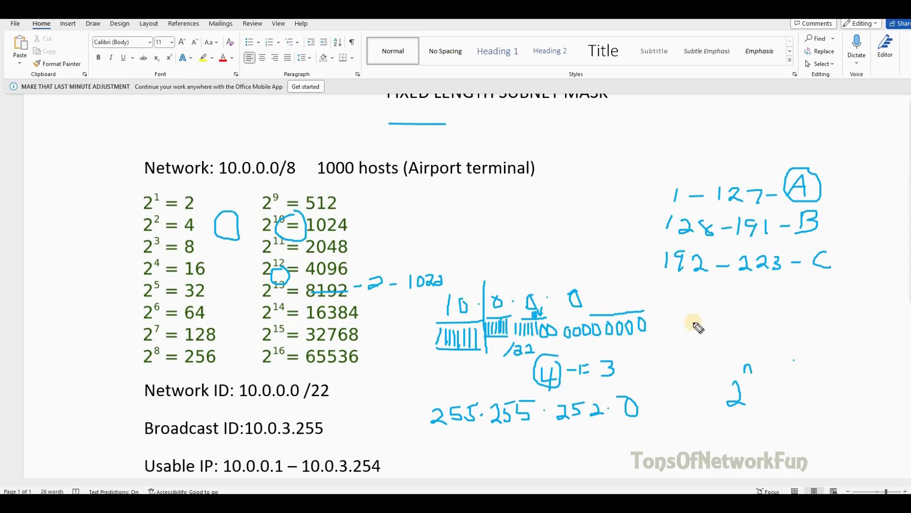
mouse_move(744, 431)
mouse_down()
mouse_move(734, 448)
mouse_move(750, 448)
mouse_move(764, 408)
mouse_move(780, 443)
mouse_up()
drag(262, 322, 360, 320)
mouse_move(799, 414)
mouse_down()
mouse_move(824, 415)
mouse_move(834, 430)
mouse_move(825, 433)
mouse_move(837, 415)
mouse_move(838, 426)
mouse_move(841, 413)
mouse_move(859, 417)
mouse_move(861, 404)
mouse_move(855, 440)
mouse_up()
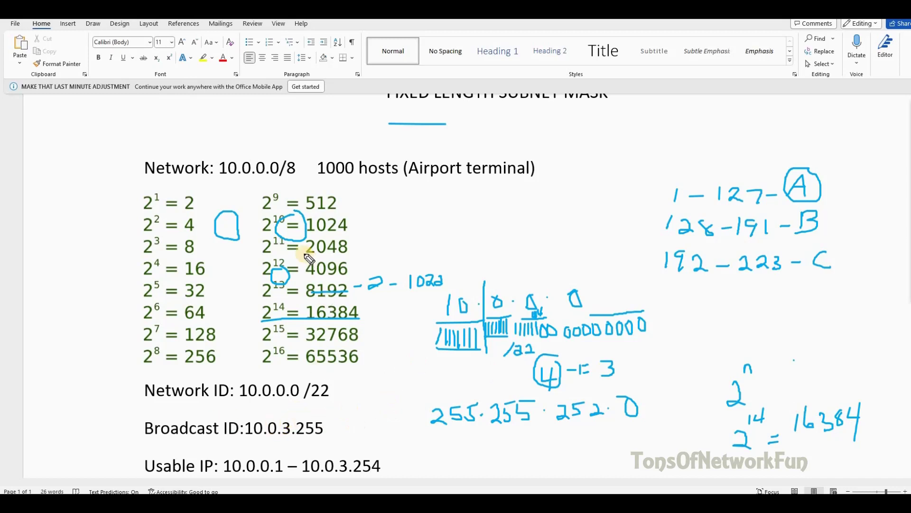
- Underline 1024 in the powers table, bracket the Network ID and Broadcast ID lines, and erase all pen annotations
drag(312, 233, 337, 231)
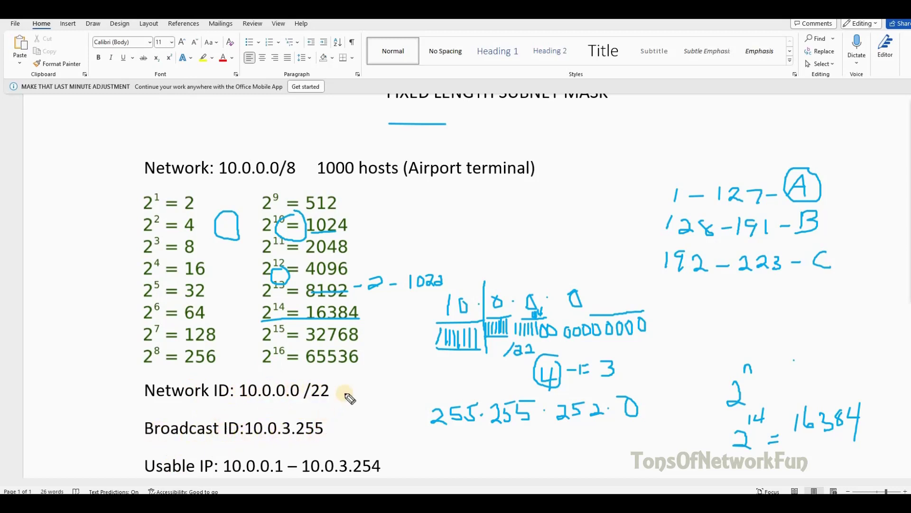
mouse_move(339, 387)
mouse_down()
mouse_move(360, 409)
mouse_move(333, 435)
mouse_up()
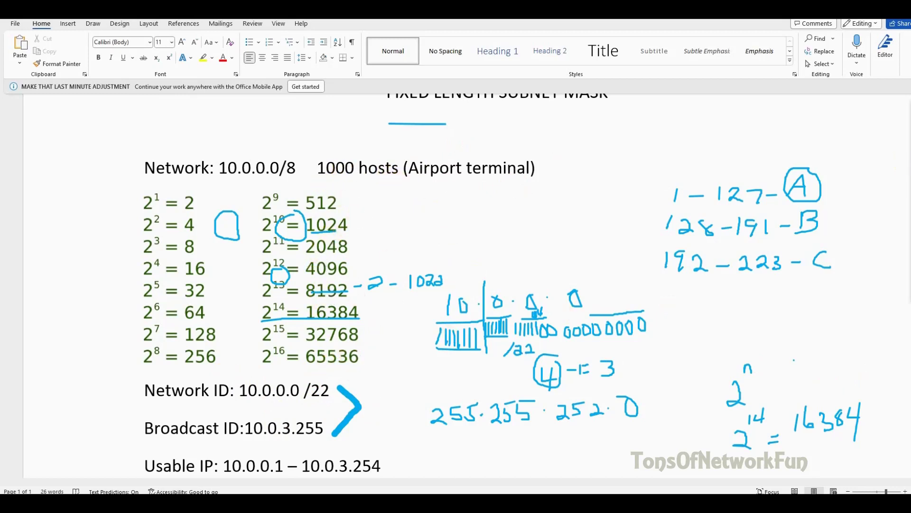
key(e)
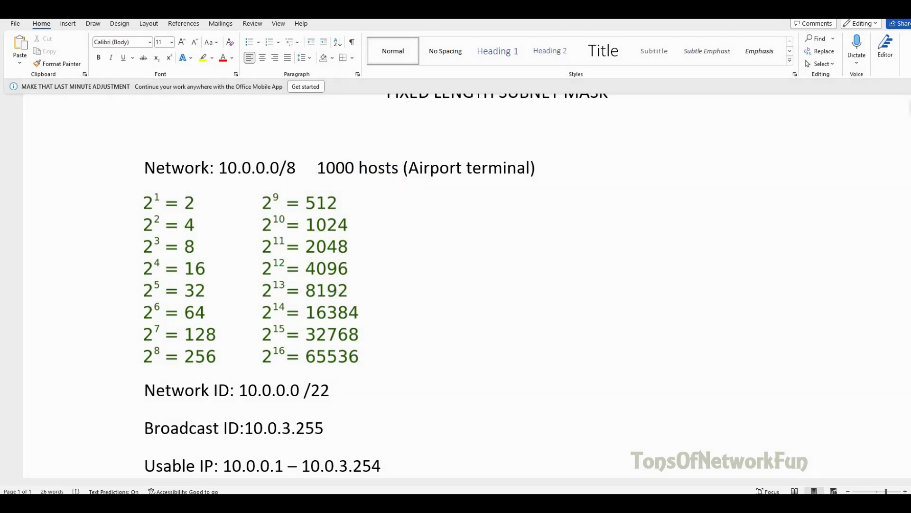
- Switch to Cisco Packet Tracer, open the command line of the ISR4331 router and answer n to the initial configuration dialog
key(alt+Tab)
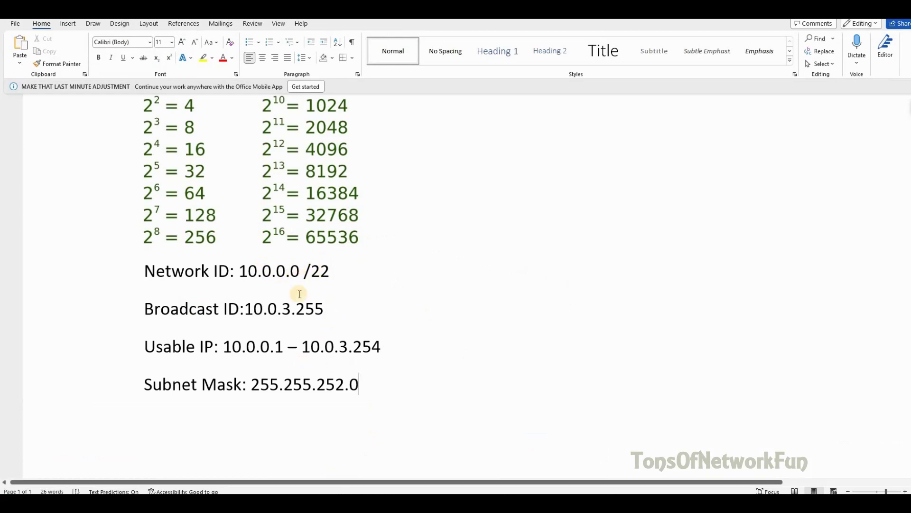
double_click(280, 347)
key(alt+Tab)
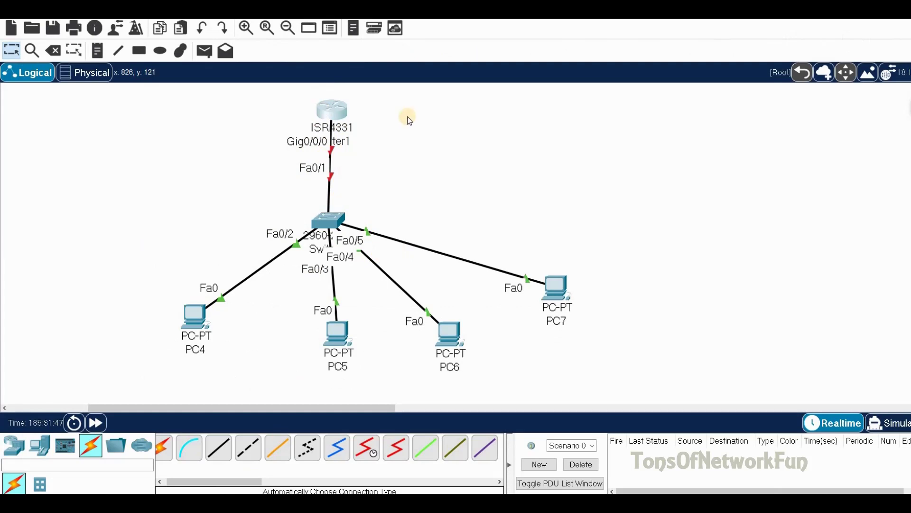
click(328, 113)
drag(509, 98, 659, 76)
click(596, 95)
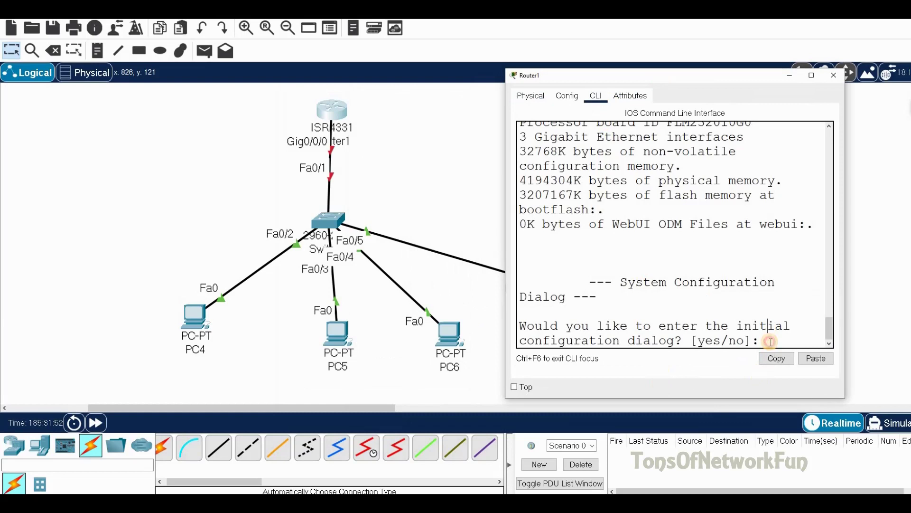
text(n)
key(Return)
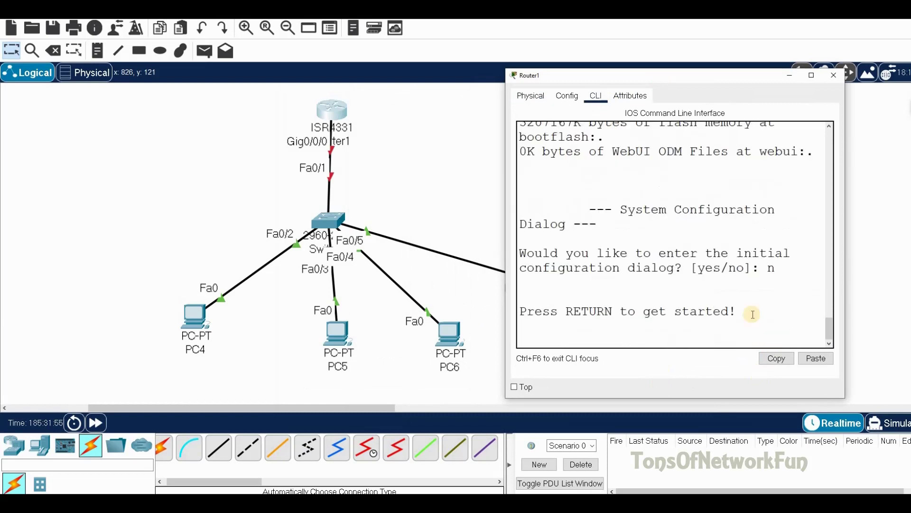
- Enter the router's global configuration mode and enable interface g0/0/0 with no shutdown
key(Return)
text(en)
key(Return)
text(conf t)
key(Return)
text(int g)
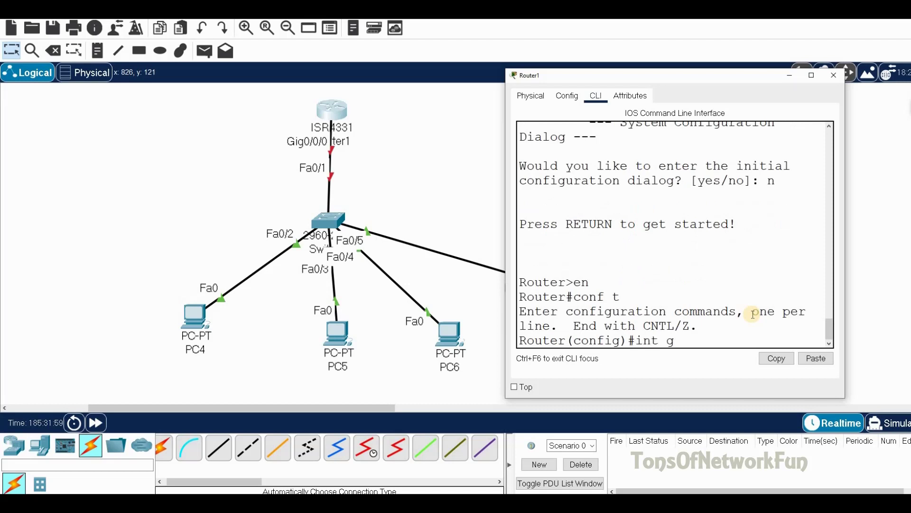
text(0/0/0)
key(Return)
text(no sh)
key(Return)
- Assign the IP address 10.0.0.1 with mask 255.255.252.0 to the g0/0/0 interface and leave interface configuration
text(ip add 10)
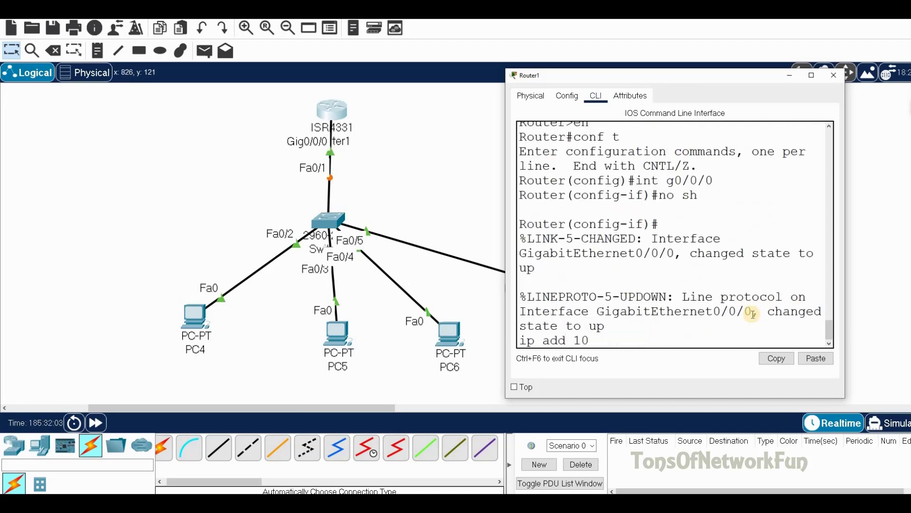
text(.0.0.1 255.255.252.0)
key(Return)
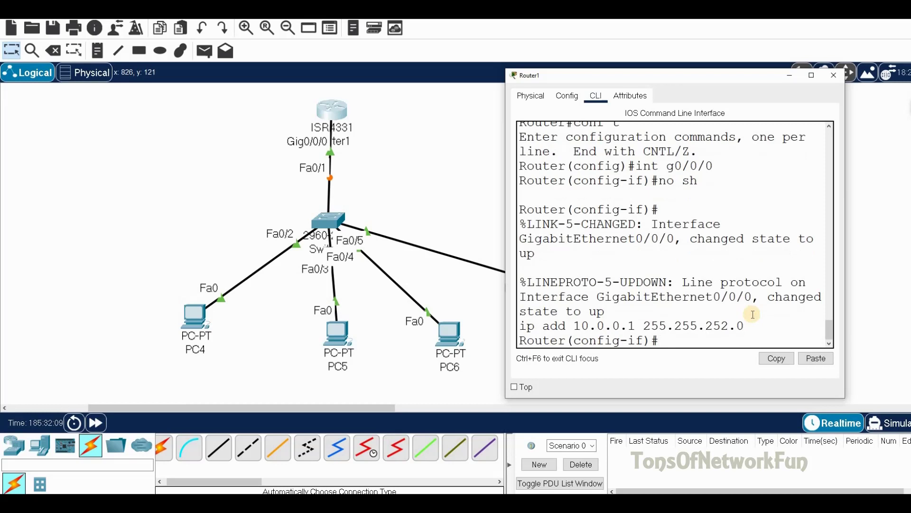
text(exit)
key(Return)
- Create a DHCP pool named AirportTerC for network 10.0.0.0 with mask 255.255.252.0
text(ip dh)
key(Tab)
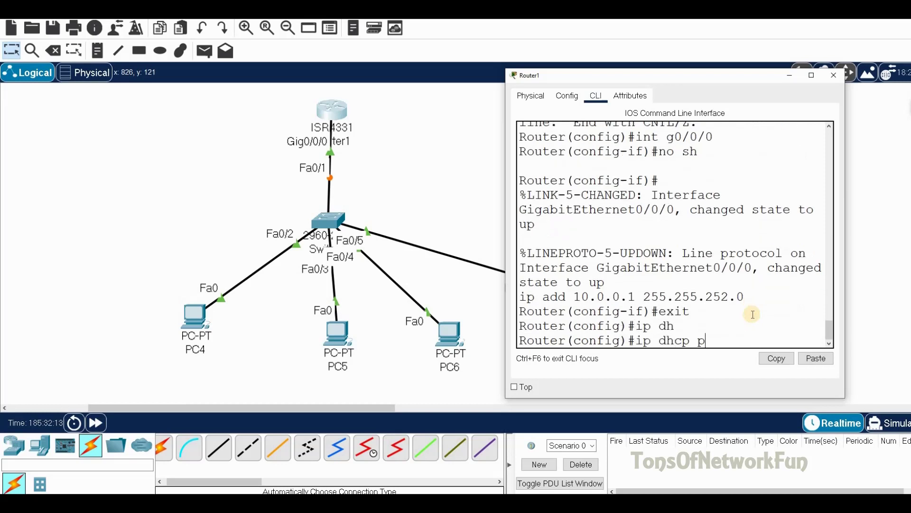
text(p)
key(Tab)
text(AirportTer)
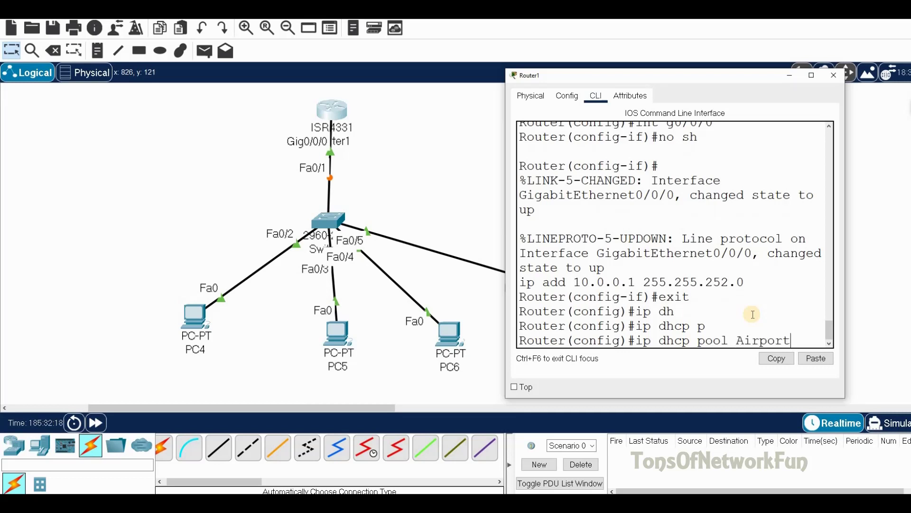
key(Return)
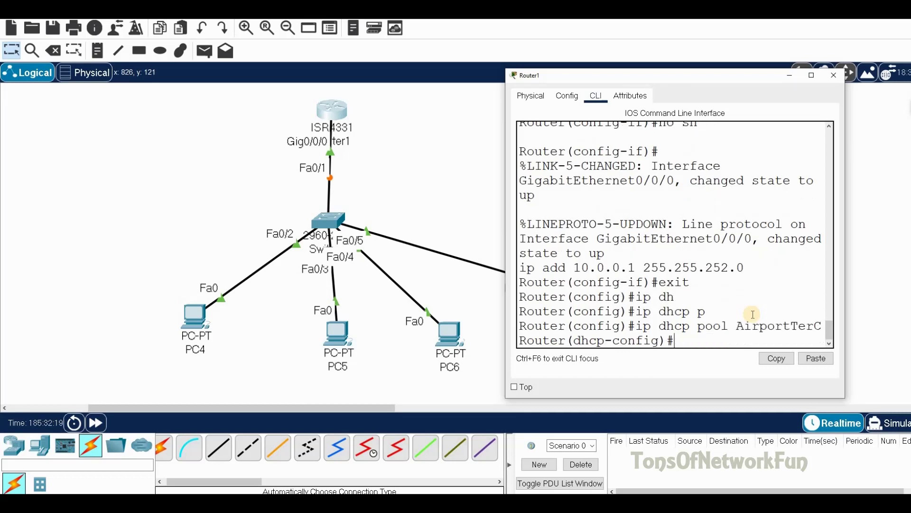
text(Nnetwork 10.0.0.0 255.255.252)
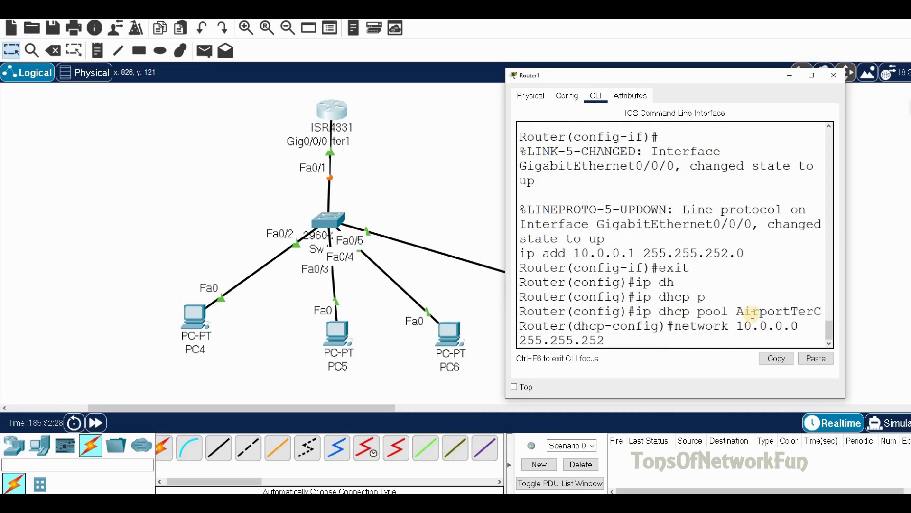
text(.0)
key(Return)
- Set the DHCP pool's default router to 10.0.0.1, matching the address given to the router's interface
text(defa)
key(Tab)
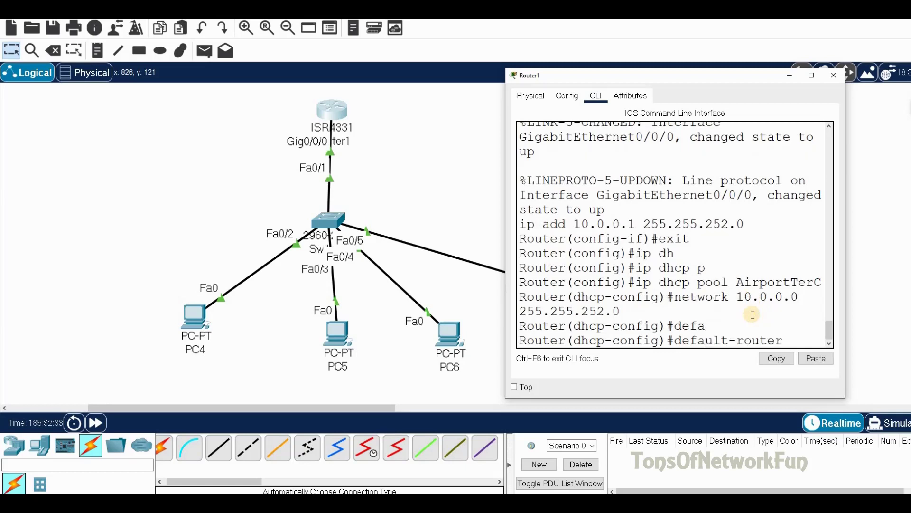
text(2)
text(.0.0.1)
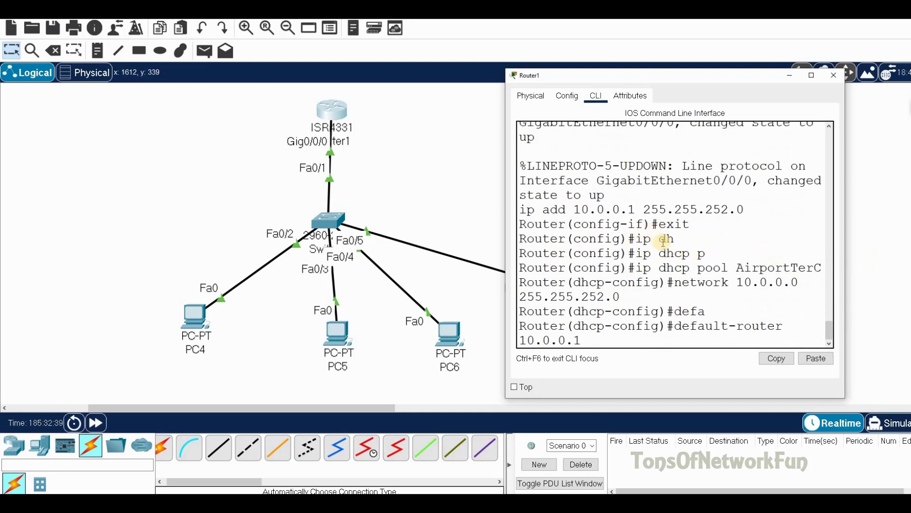
drag(628, 209, 580, 209)
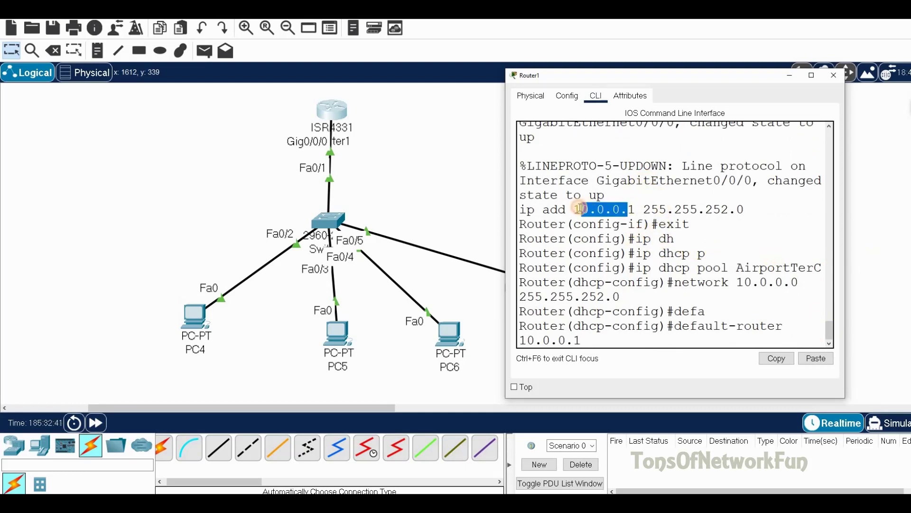
click(580, 336)
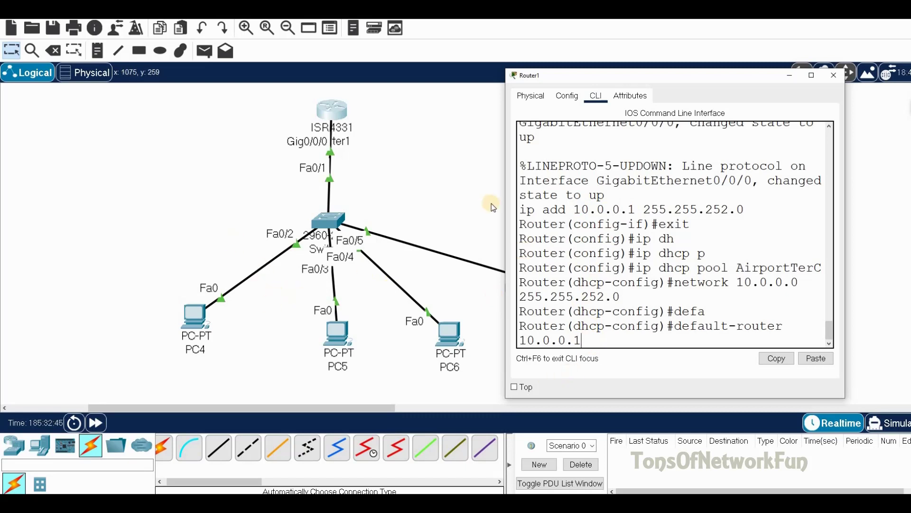
key(Return)
- Set the DHCP pool's DNS server to 10.0.0.50 and leave the pool configuration
text(dns)
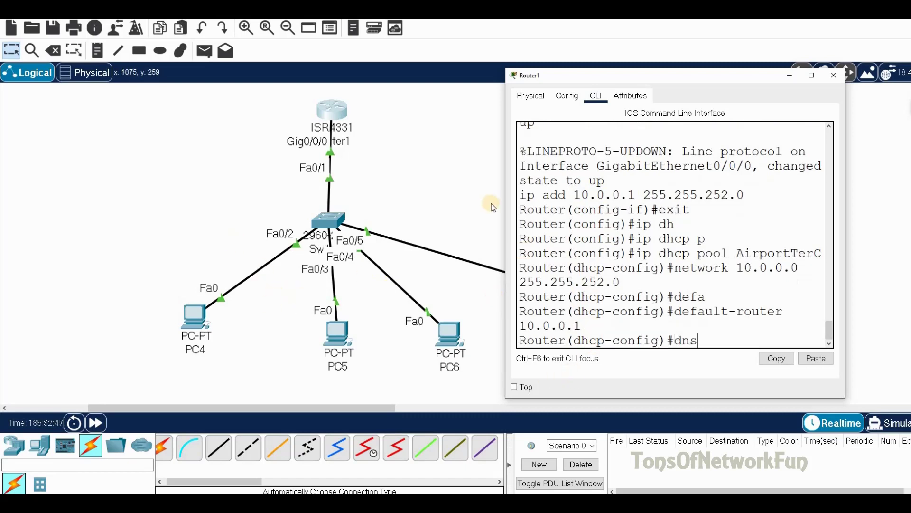
key(Tab)
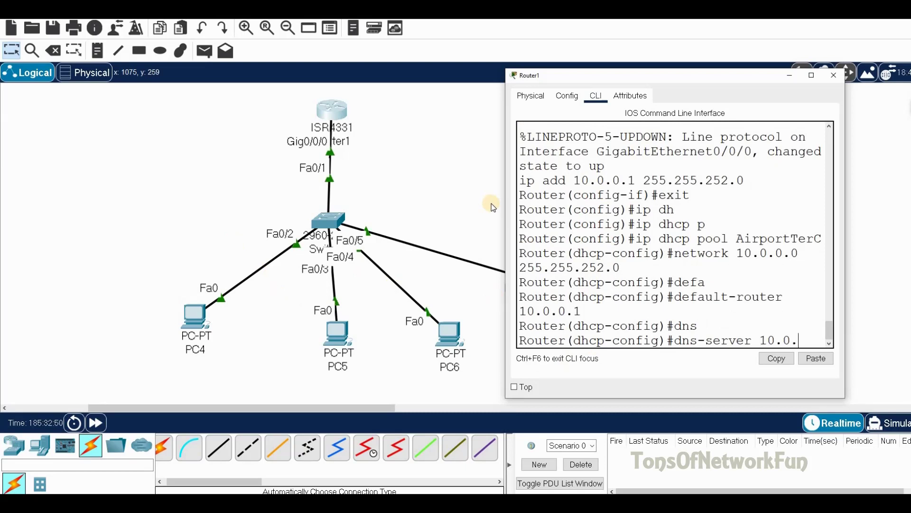
text(10.0.0.50)
key(Return)
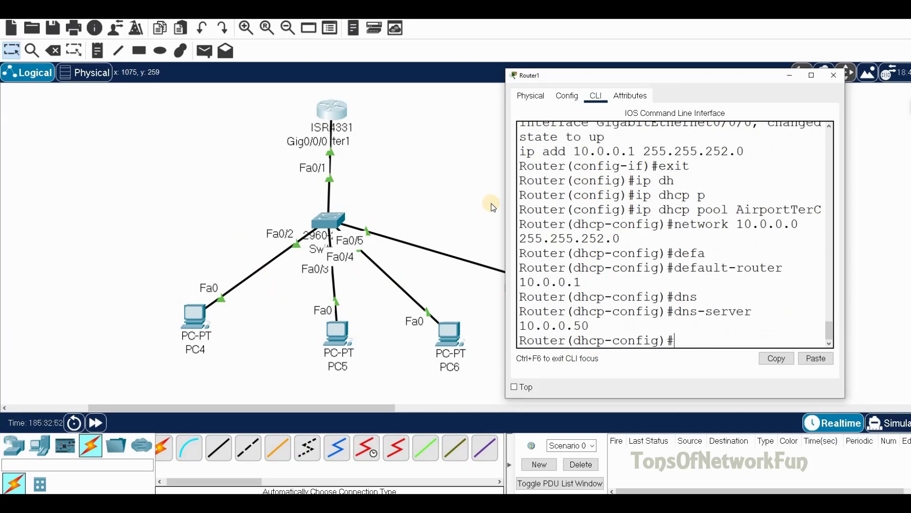
text(exit)
key(Return)
- Exclude the addresses 10.0.0.2 to 10.0.0.10 from DHCP, exit configuration mode and close the router window
text(ip dhc)
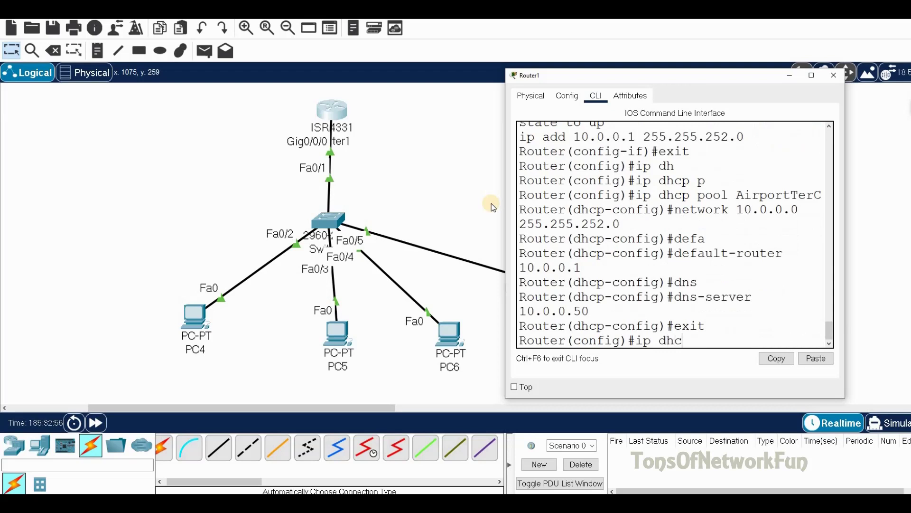
key(Tab)
text(ex)
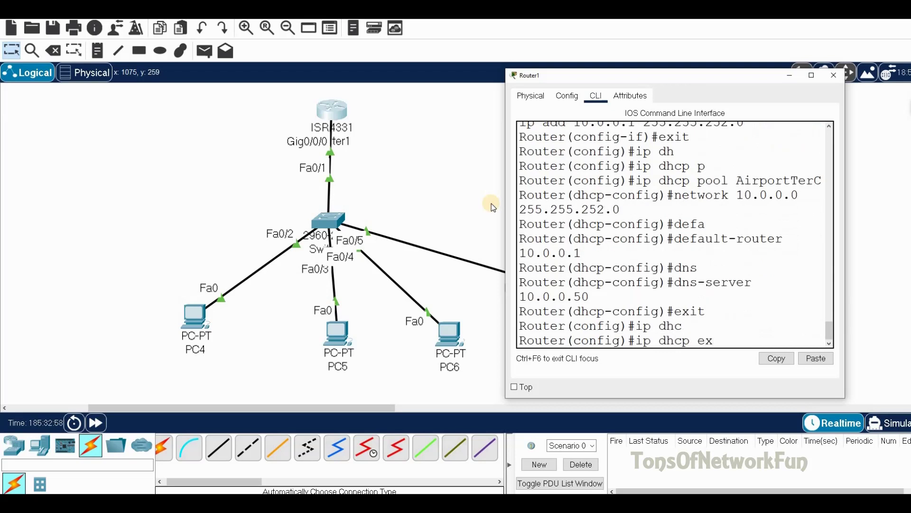
key(Tab)
text(10.0.0.)
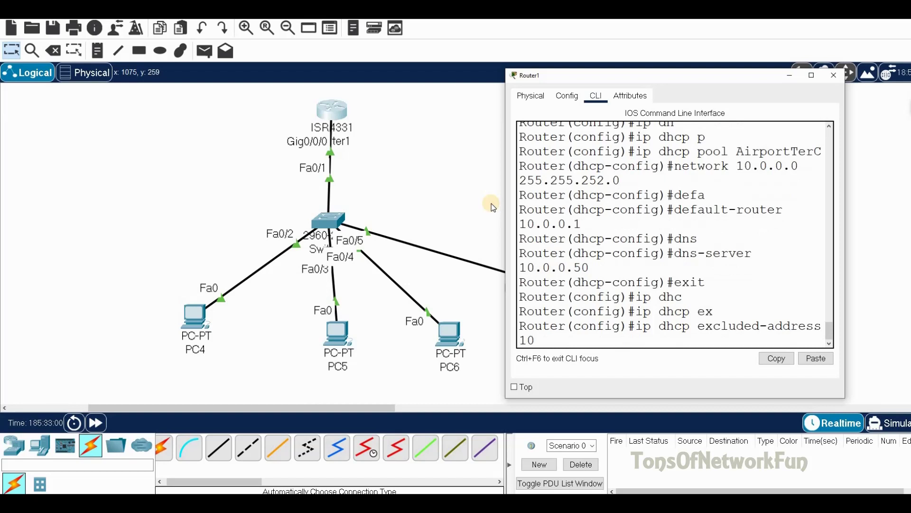
text(2 10.0.0.10)
key(Return)
text(exit)
key(Return)
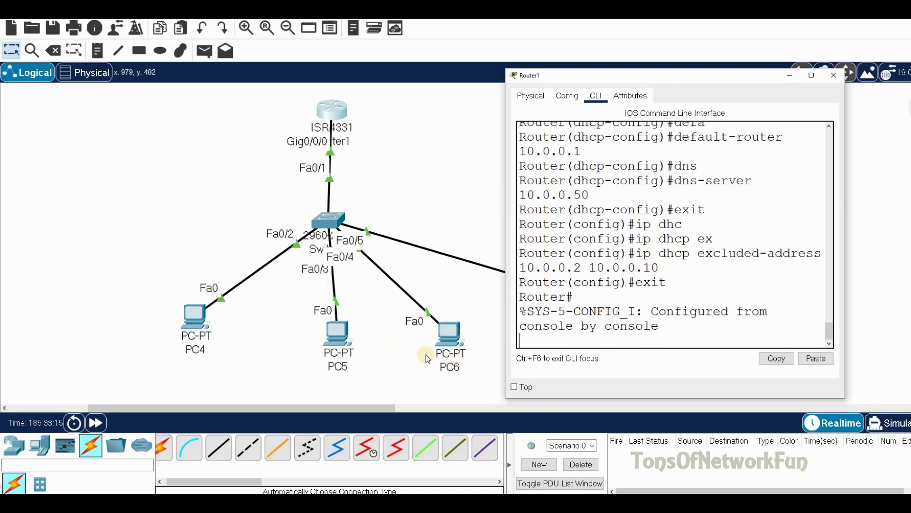
click(833, 75)
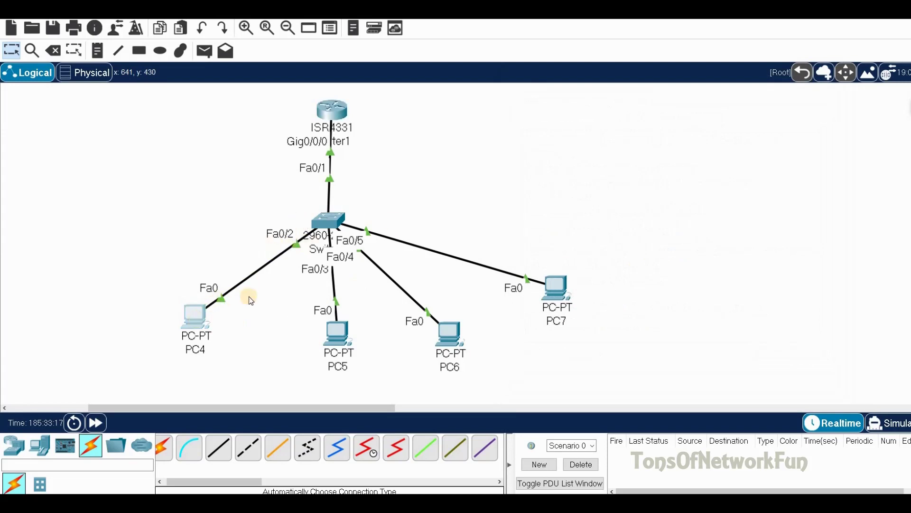
- Switch PC4's IP configuration to DHCP and close its window
click(195, 316)
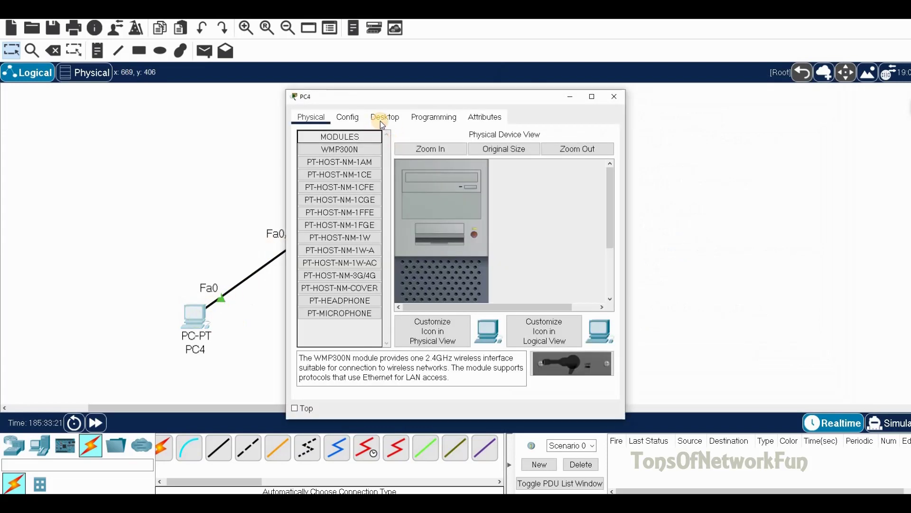
click(380, 121)
click(334, 130)
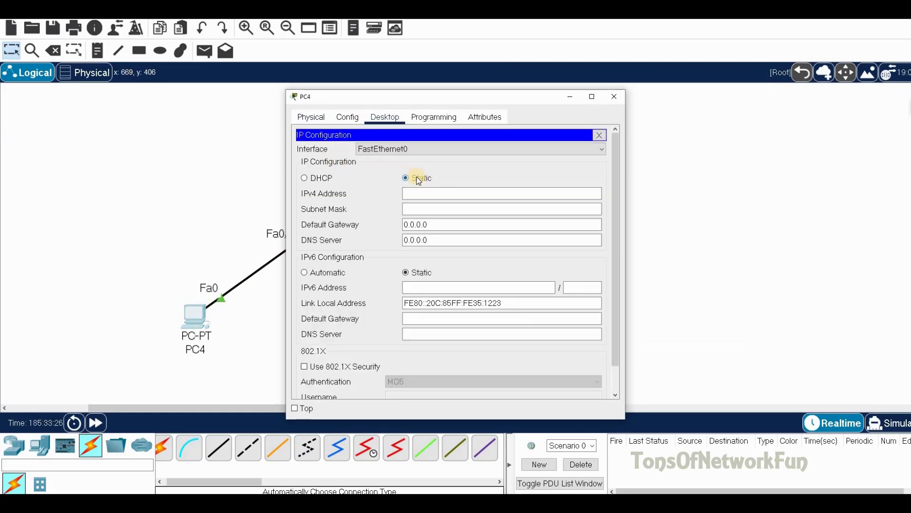
click(407, 190)
click(407, 178)
click(323, 181)
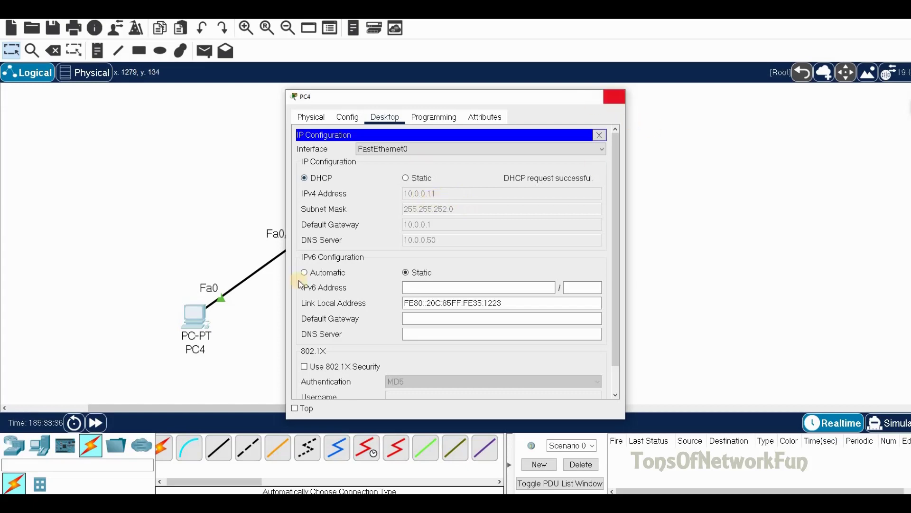
click(614, 96)
- Switch PC5's IP configuration to DHCP and close its window
click(333, 337)
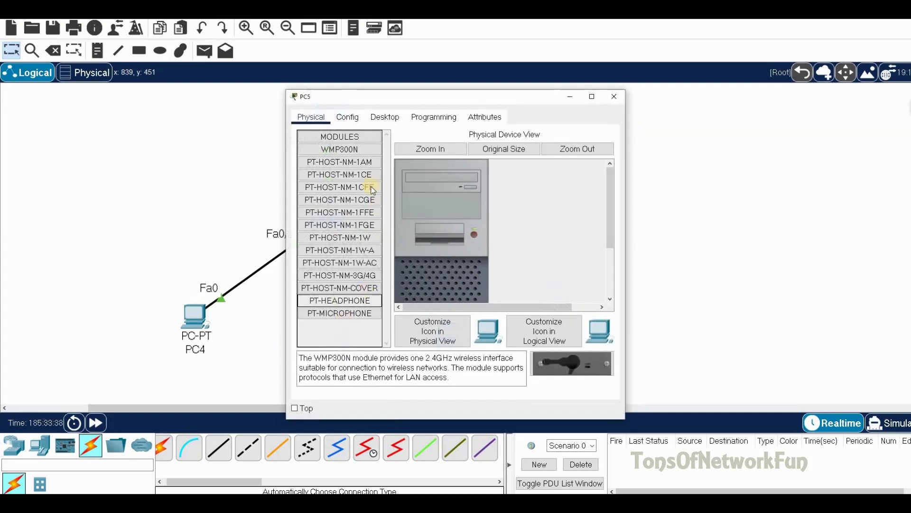
click(382, 117)
click(321, 132)
click(318, 181)
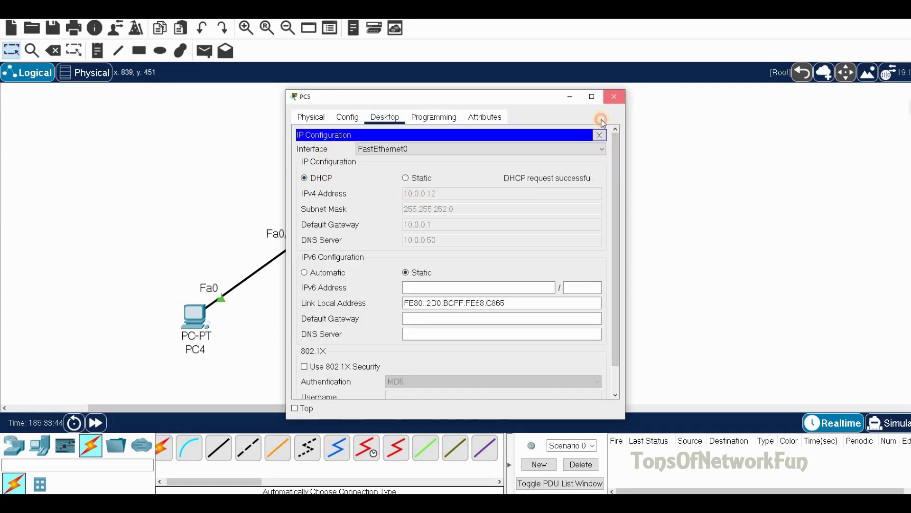
click(614, 97)
- Switch PC6's IP configuration to DHCP and close its window
click(460, 349)
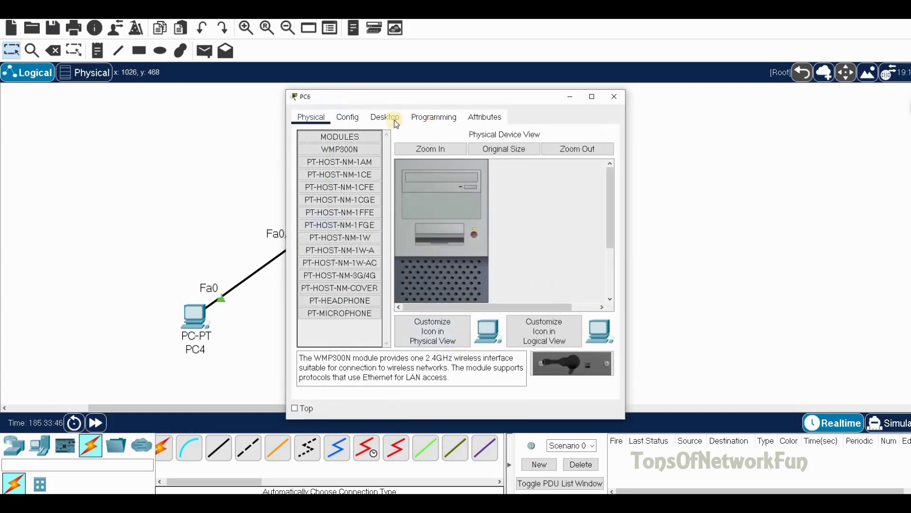
click(380, 123)
click(344, 147)
click(318, 177)
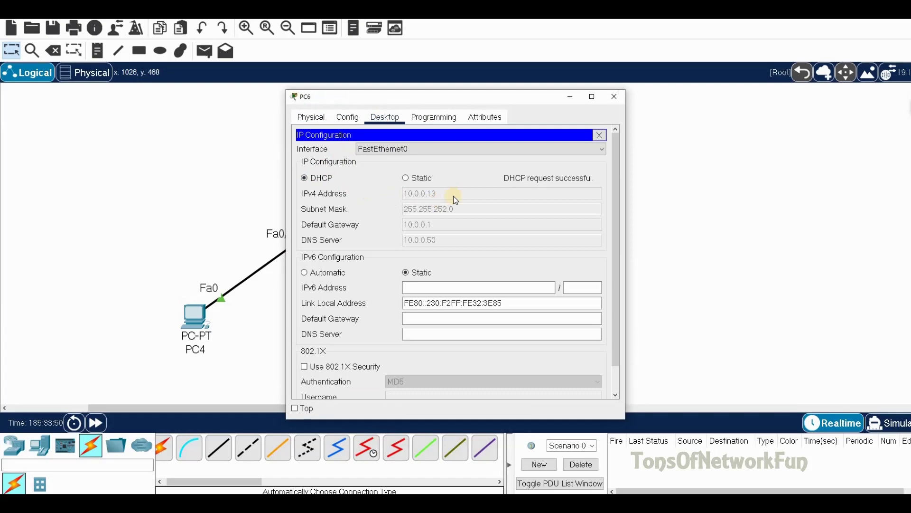
click(614, 97)
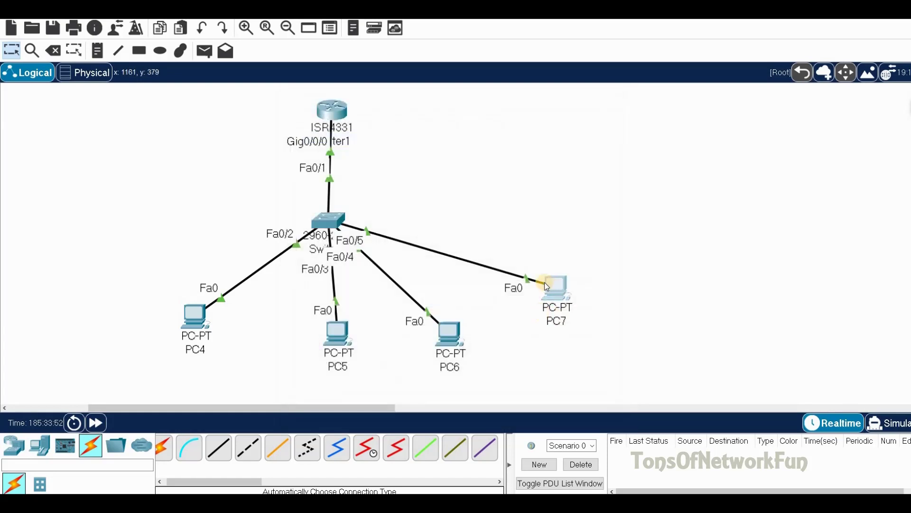
- Switch PC7's IP configuration to DHCP and close its window
click(551, 285)
click(385, 117)
click(344, 142)
click(323, 178)
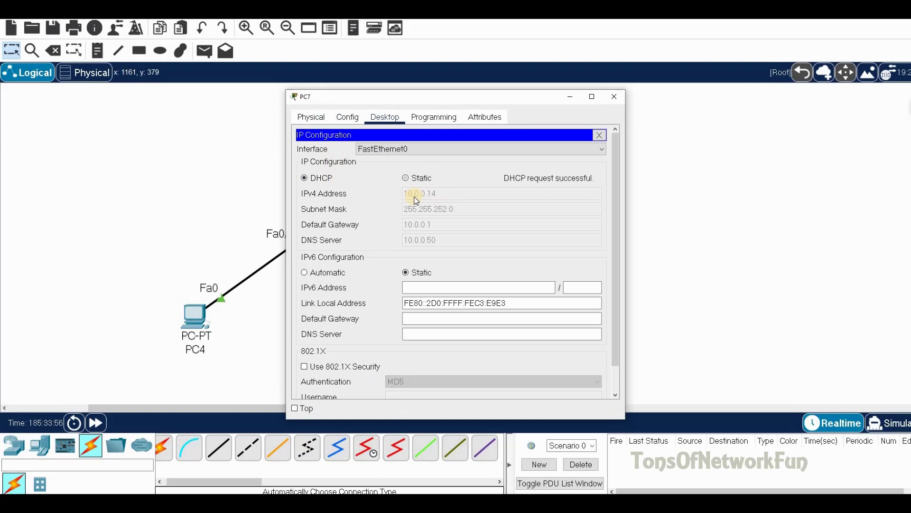
click(616, 98)
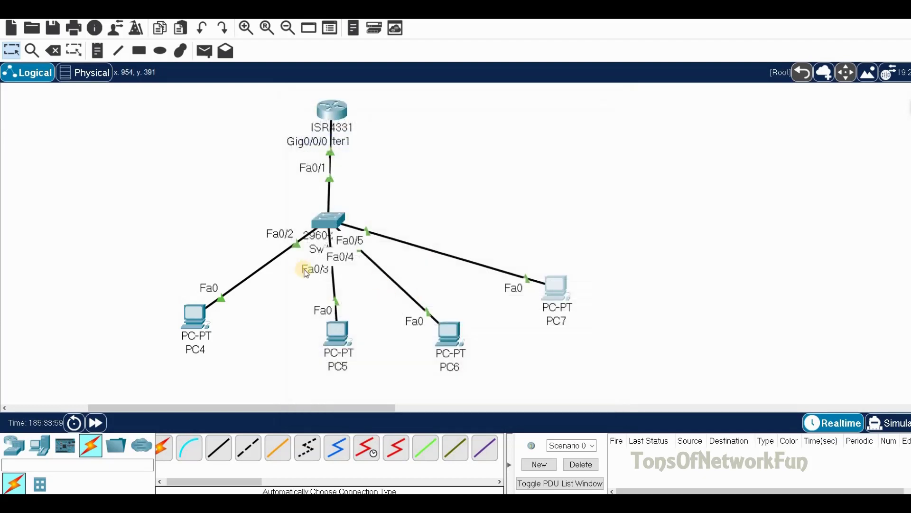